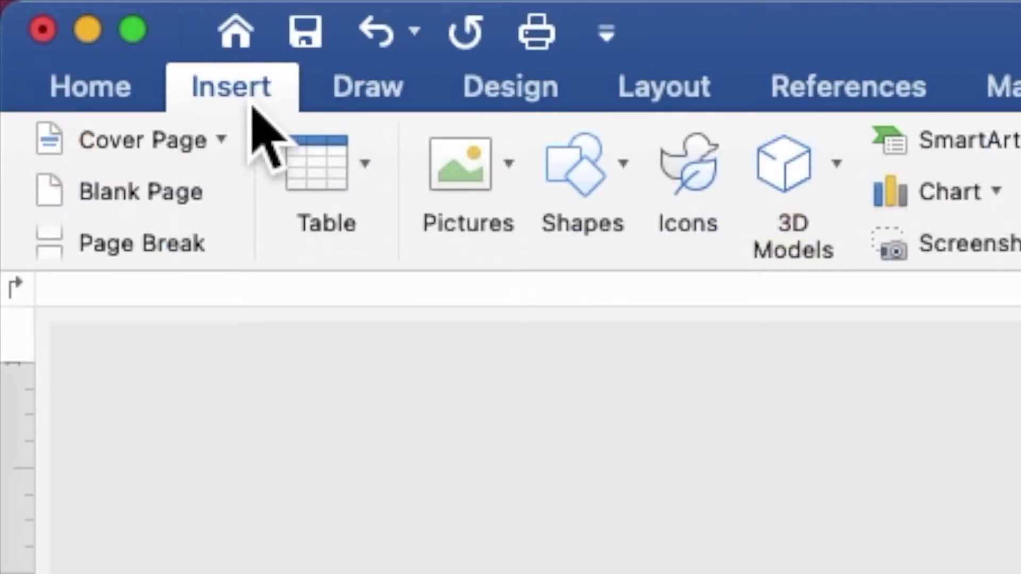
Insert the picture succulent border.jpeg from the succulent folder on the Desktop into the document
{"action": "left_click", "coordinate": [469, 176]}
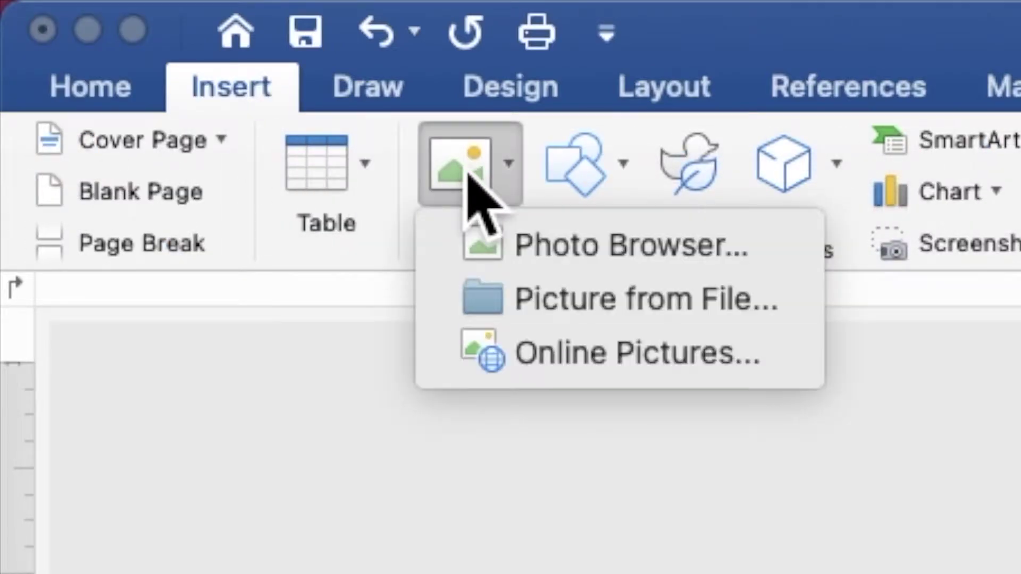
{"action": "left_click", "coordinate": [519, 301]}
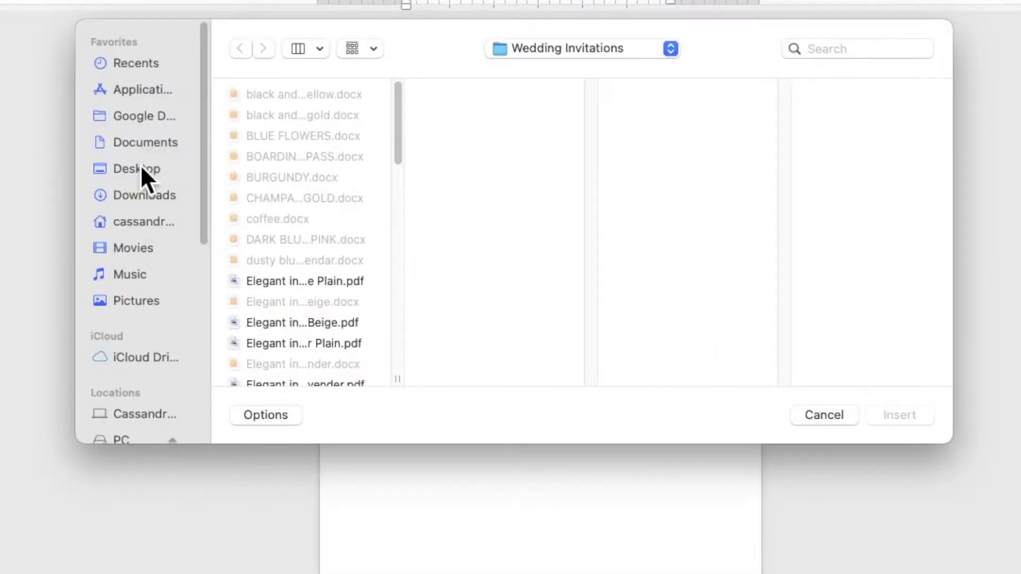
{"action": "left_click", "coordinate": [213, 208]}
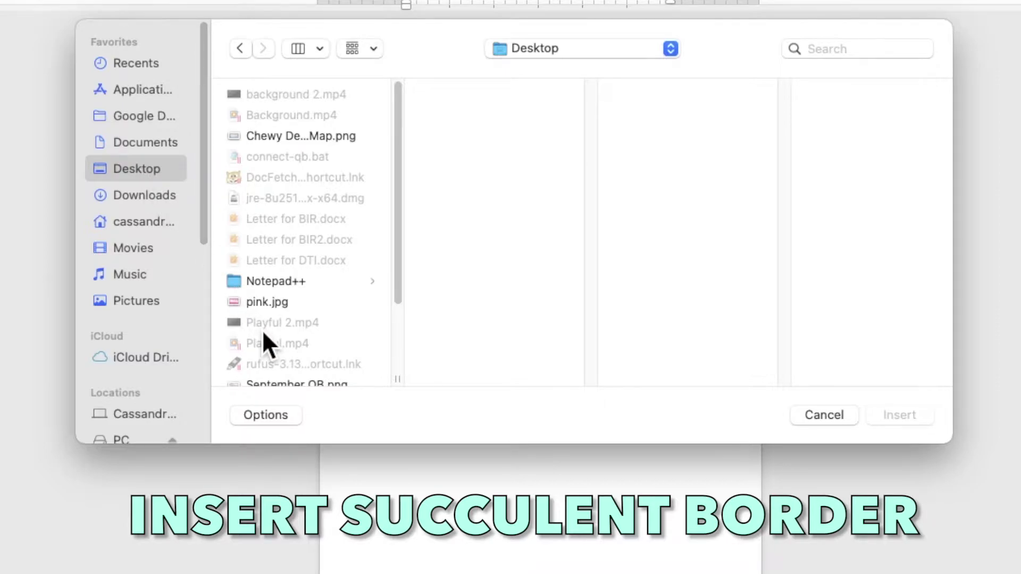
{"action": "scroll", "coordinate": [263, 340], "scroll_direction": "down", "scroll_amount": 5}
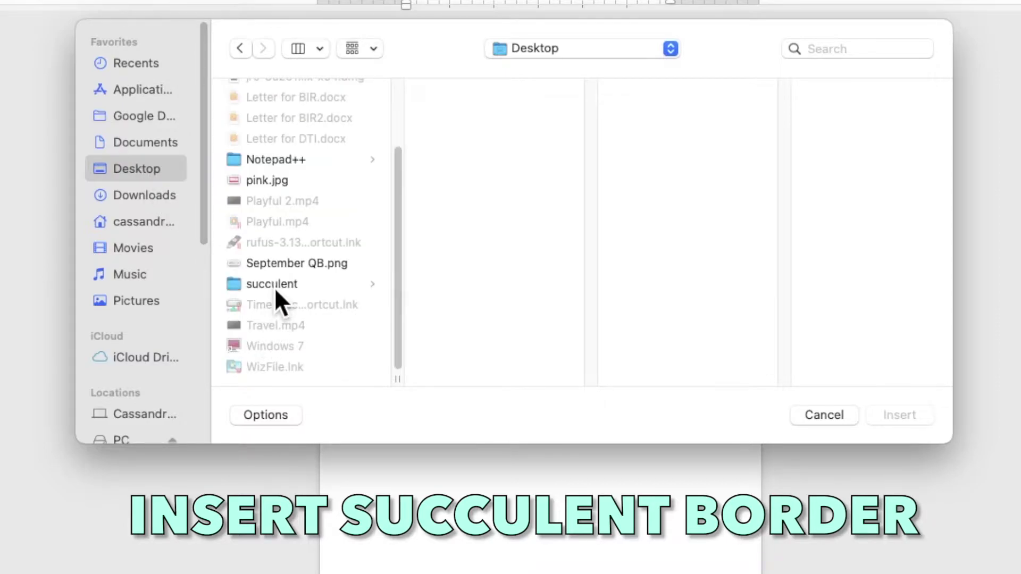
{"action": "left_click", "coordinate": [276, 289]}
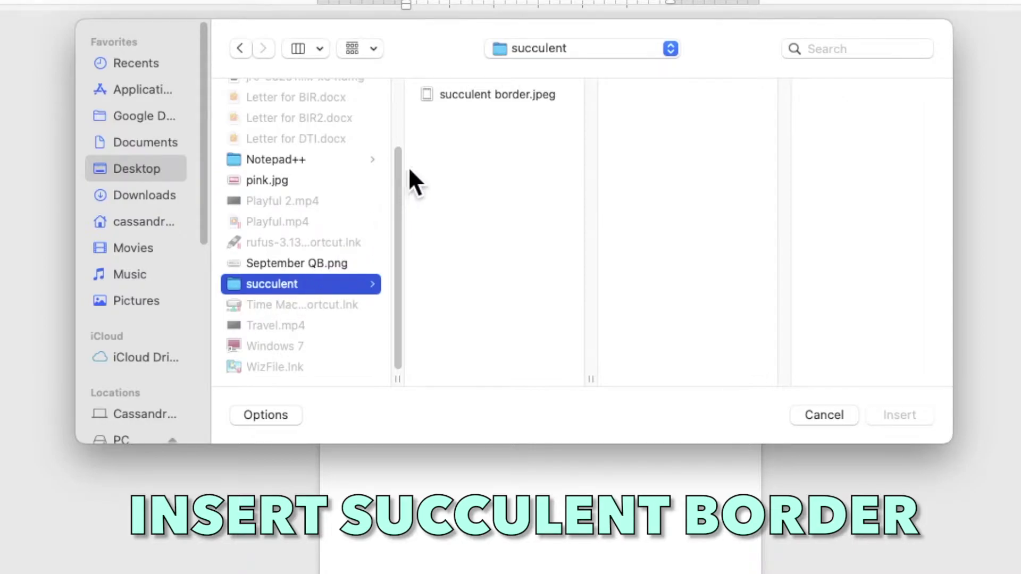
{"action": "left_click", "coordinate": [467, 106]}
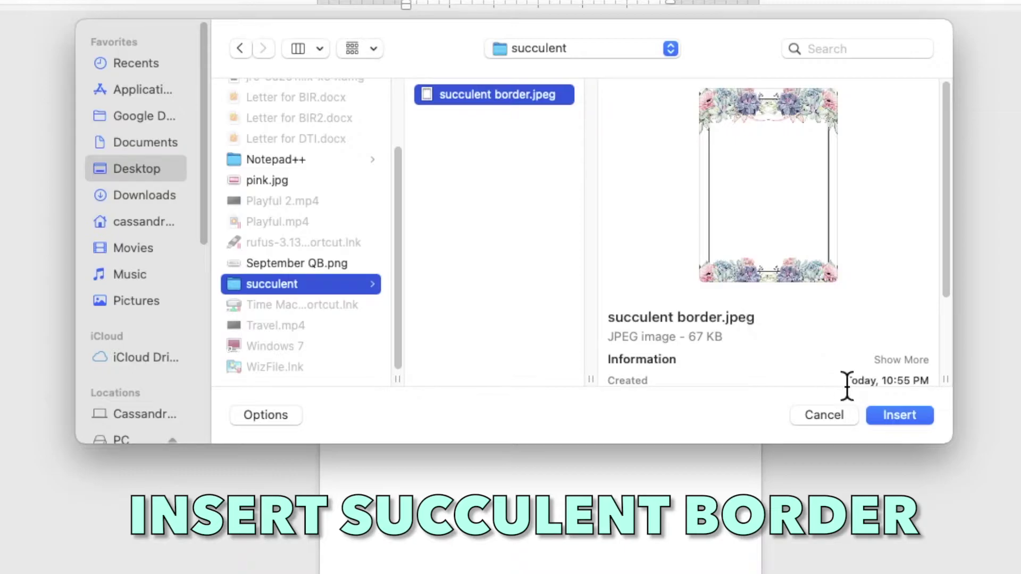
{"action": "left_click", "coordinate": [879, 414]}
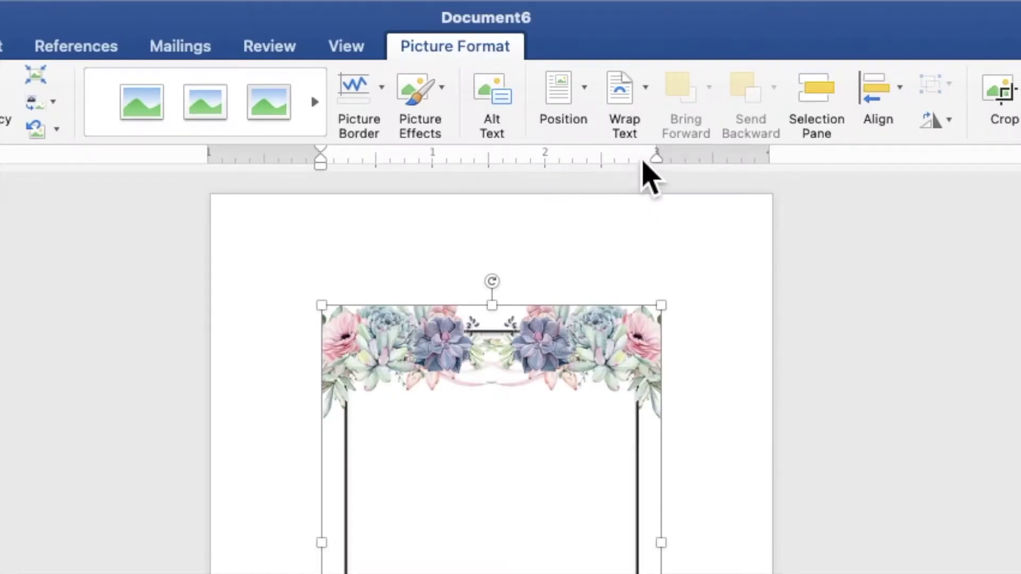
Change the border picture's text wrapping so it can be placed freely, and move and enlarge it to cover the whole page
{"action": "left_click", "coordinate": [599, 47]}
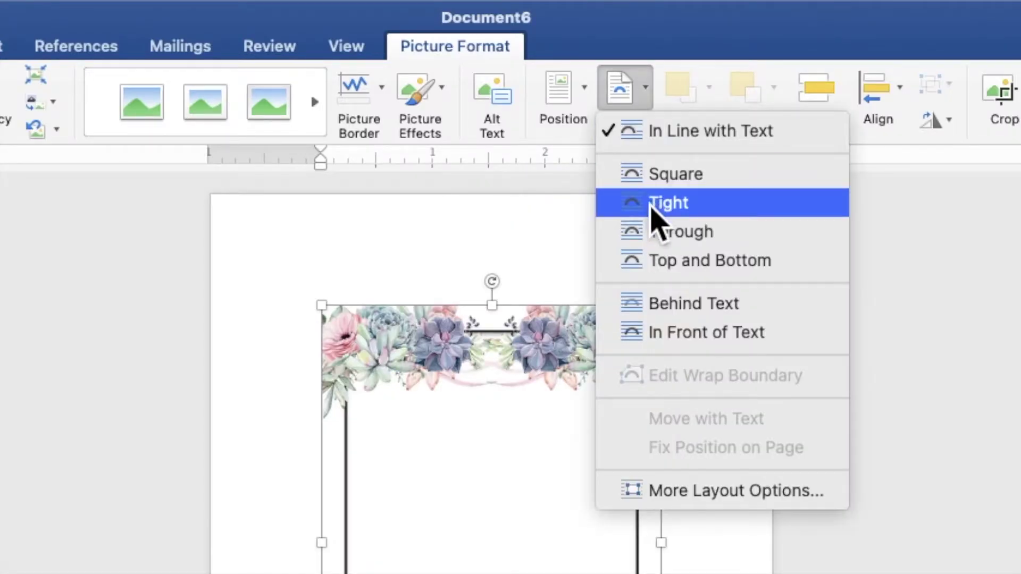
{"action": "left_click", "coordinate": [681, 319]}
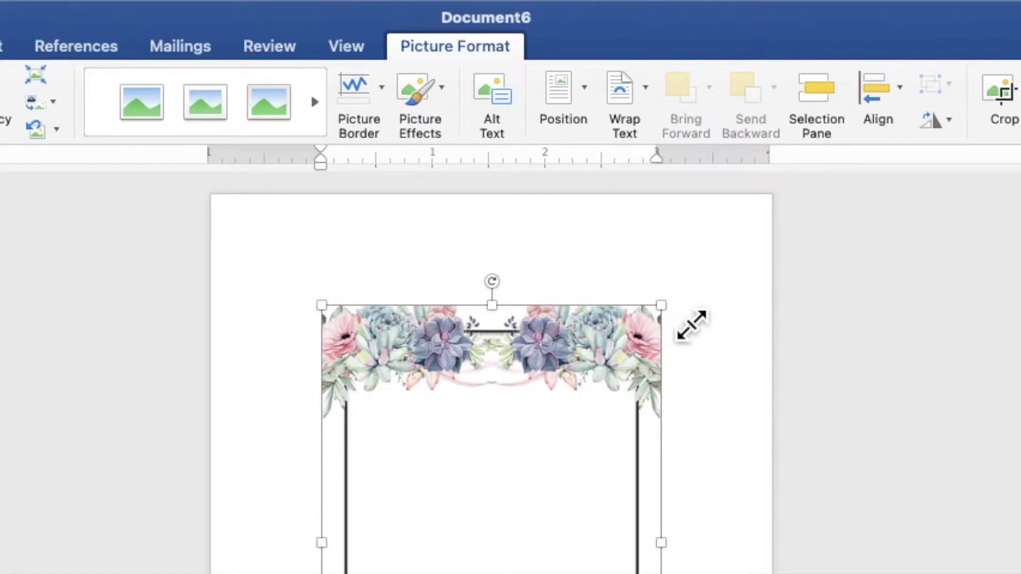
{"action": "left_click_drag", "start_coordinate": [509, 214], "coordinate": [442, 143]}
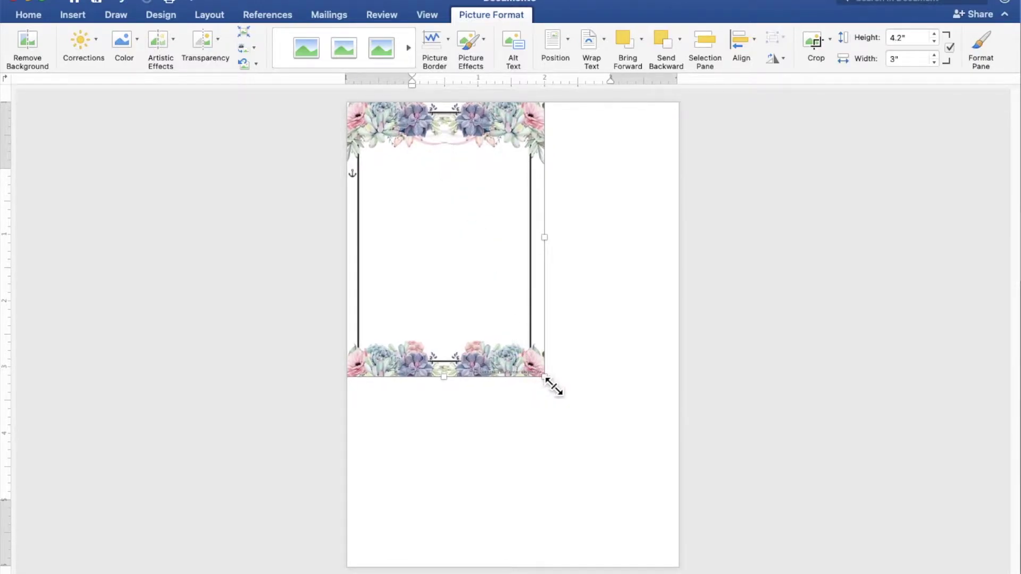
{"action": "left_click_drag", "start_coordinate": [553, 387], "coordinate": [693, 561]}
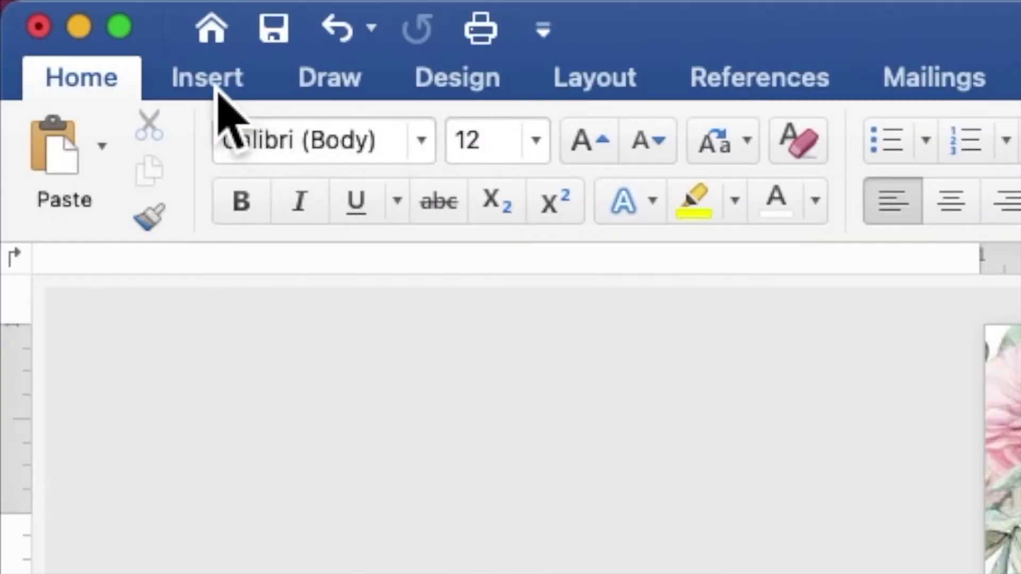
Draw a rectangle about 2.87" wide and 1.33" high in the upper part of the blank area inside the border
{"action": "left_click", "coordinate": [76, 20]}
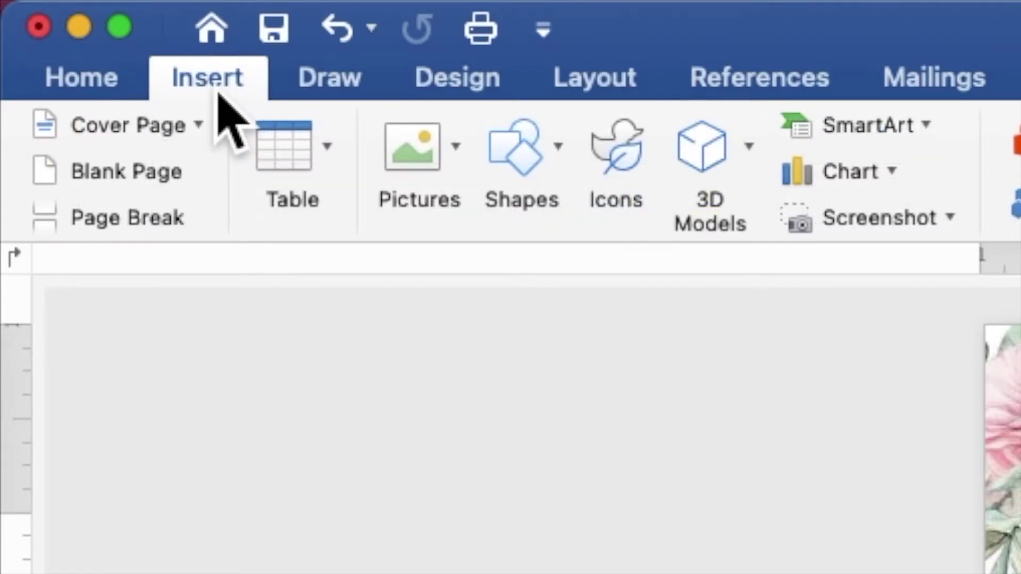
{"action": "left_click", "coordinate": [538, 156]}
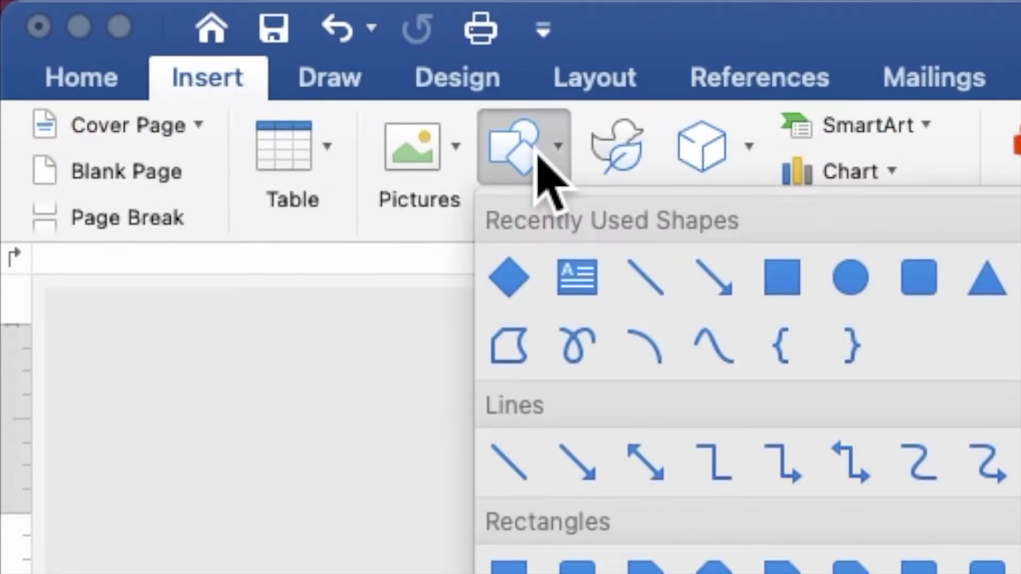
{"action": "left_click", "coordinate": [786, 289]}
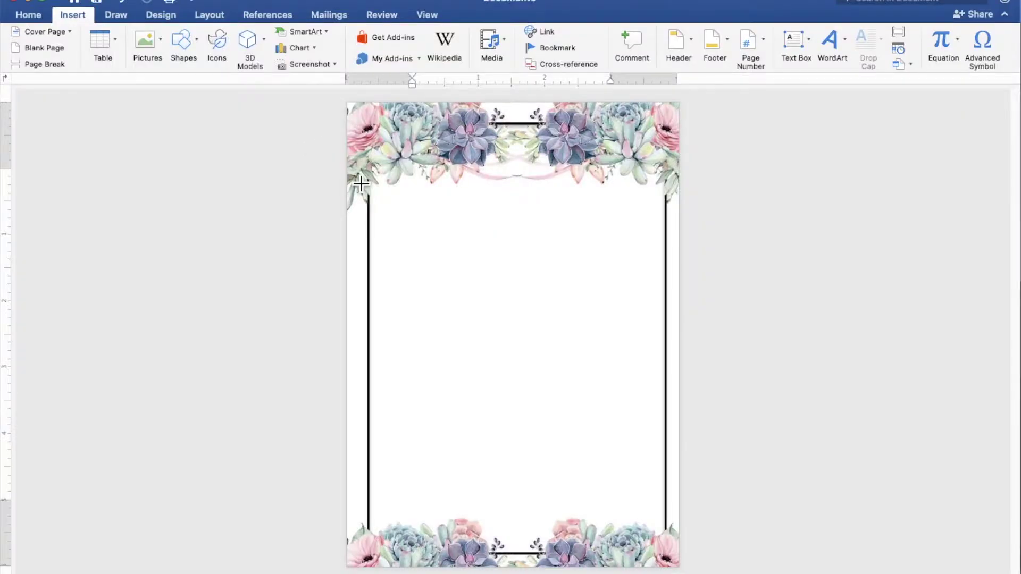
{"action": "mouse_move", "coordinate": [387, 213]}
{"action": "left_mouse_down"}
{"action": "mouse_move", "coordinate": [467, 264]}
{"action": "mouse_move", "coordinate": [589, 310]}
{"action": "left_mouse_up"}
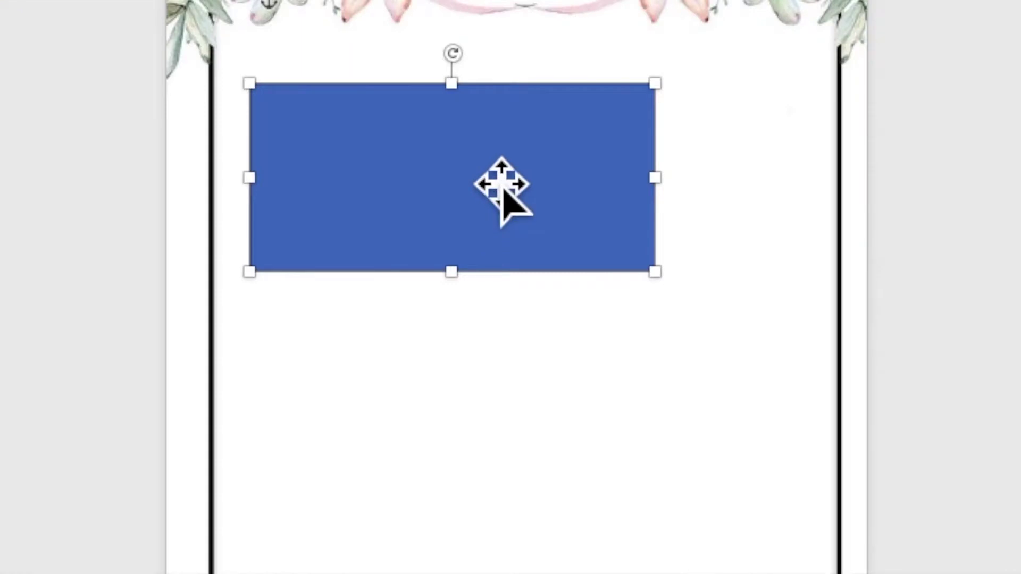
Add text to the rectangle and enter the groom's first name
{"action": "right_click", "coordinate": [487, 175]}
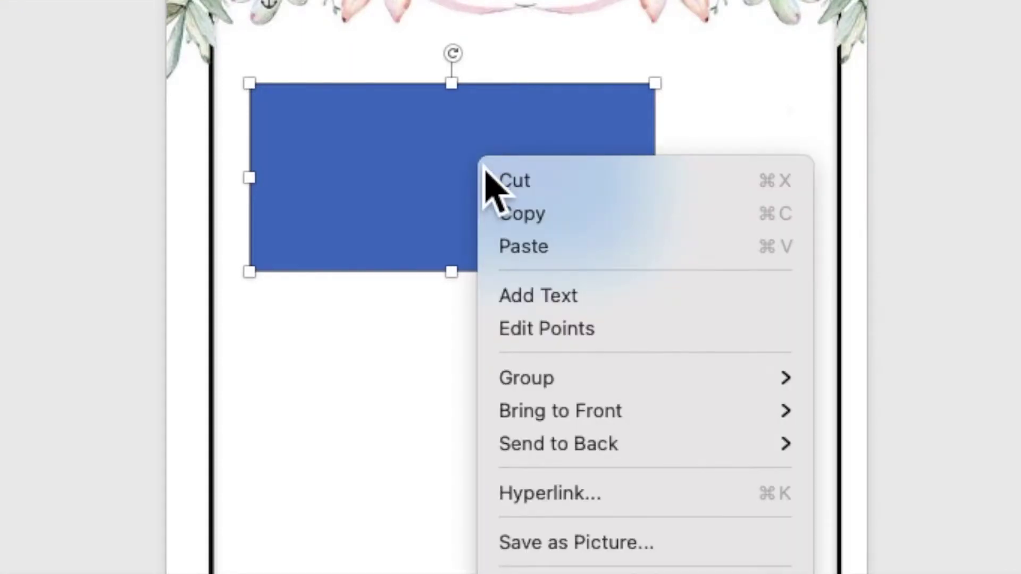
{"action": "left_click", "coordinate": [512, 297]}
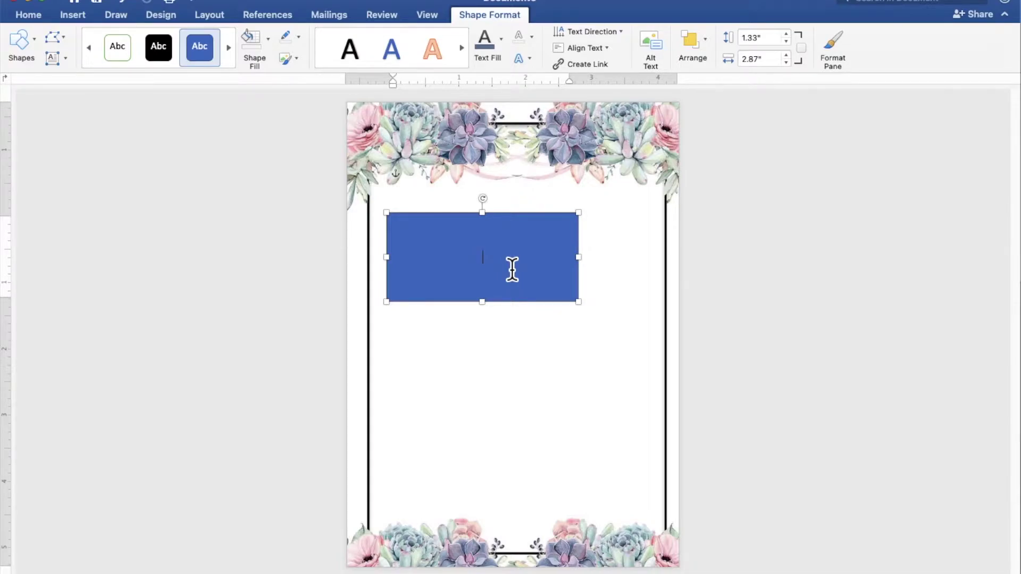
{"action": "type", "text": "Kennedy"}
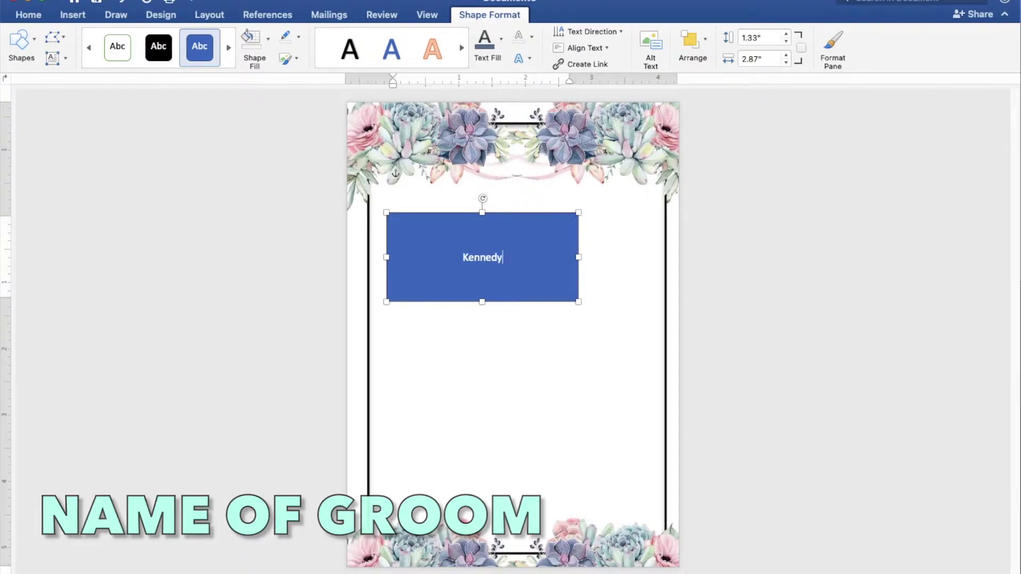
Remove the fill and the outline from the rectangle holding the groom's name
{"action": "left_click_drag", "start_coordinate": [524, 265], "coordinate": [464, 266]}
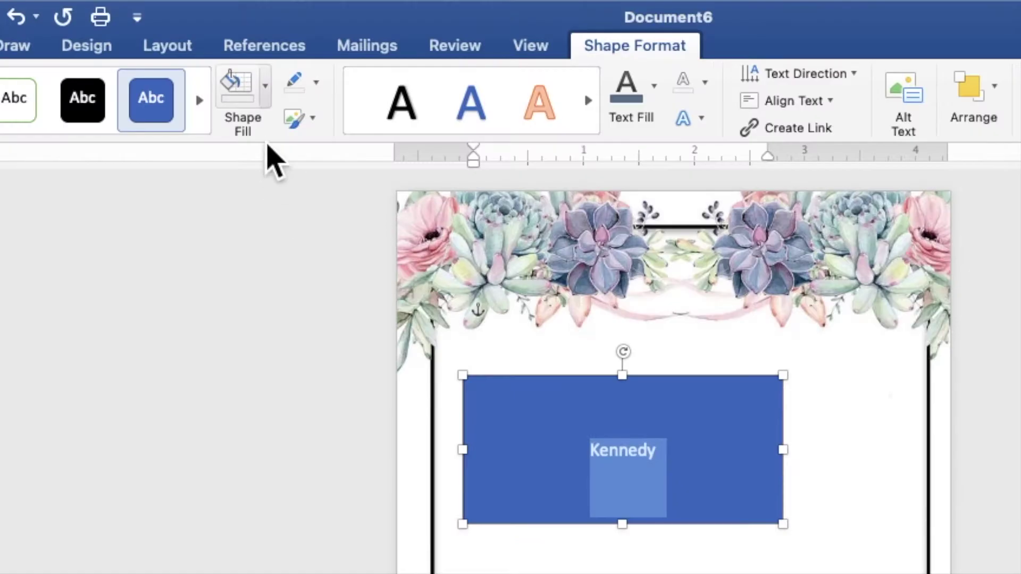
{"action": "left_click", "coordinate": [266, 101]}
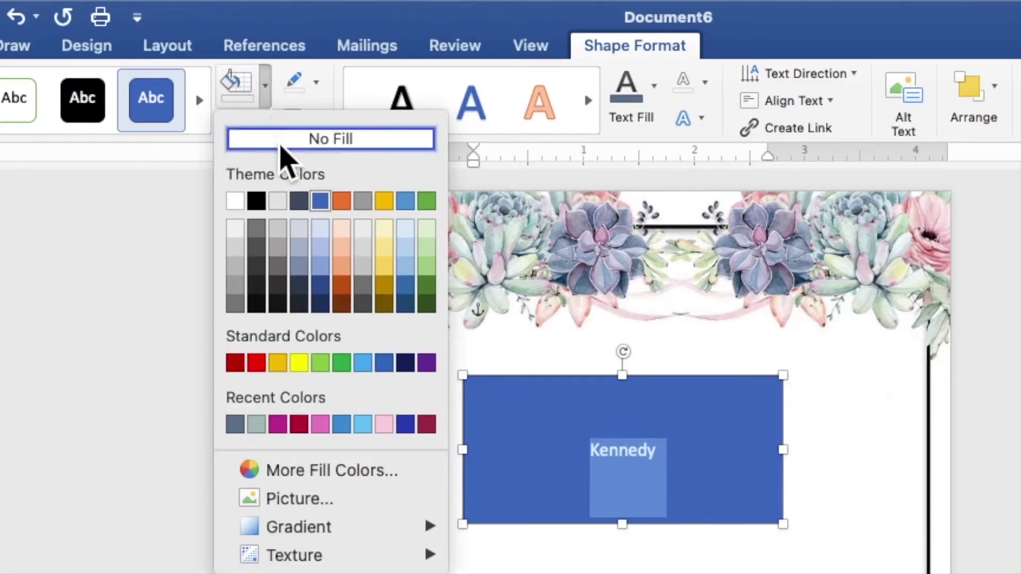
{"action": "left_click", "coordinate": [282, 155]}
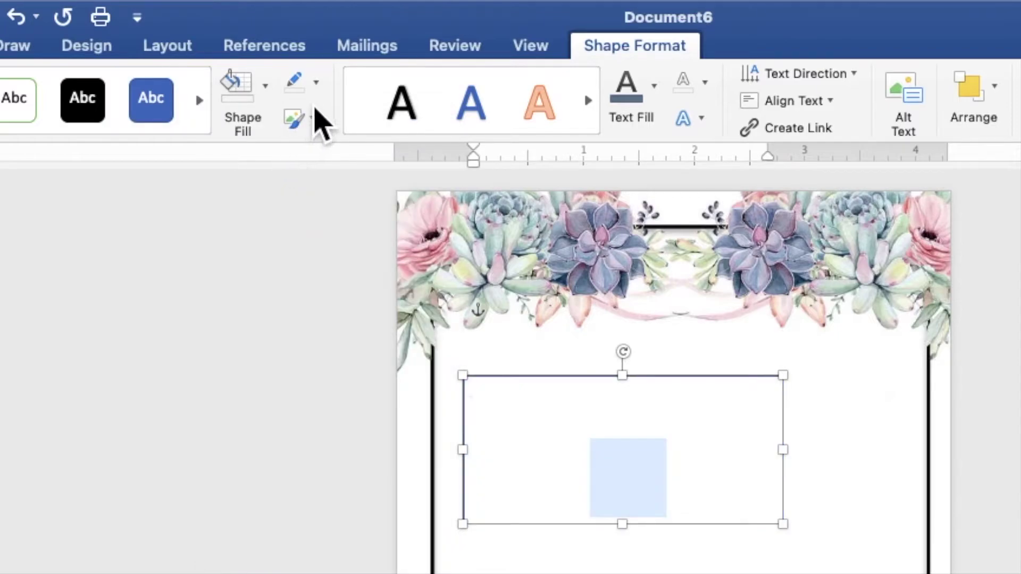
{"action": "left_click", "coordinate": [316, 85]}
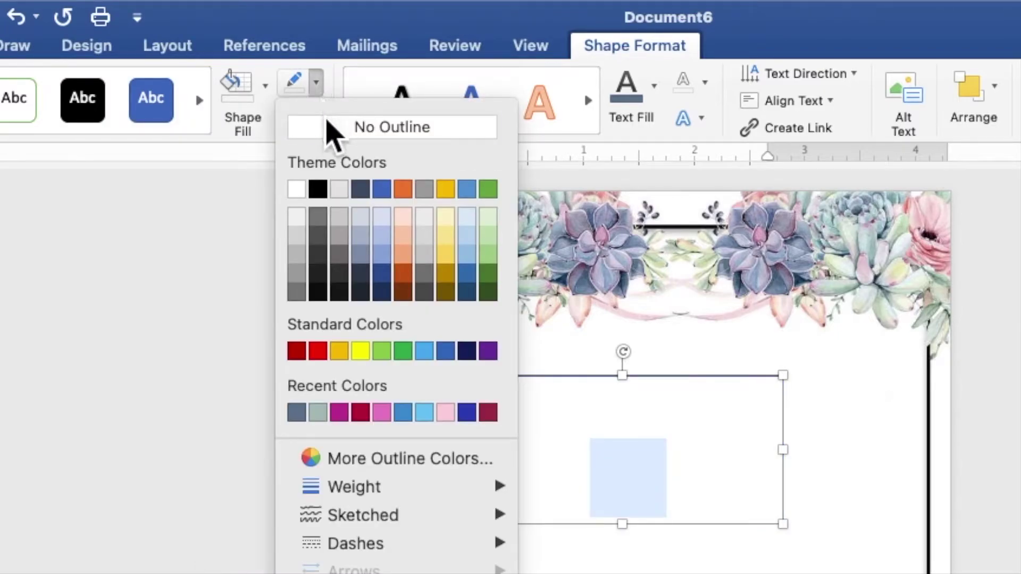
{"action": "left_click", "coordinate": [326, 133]}
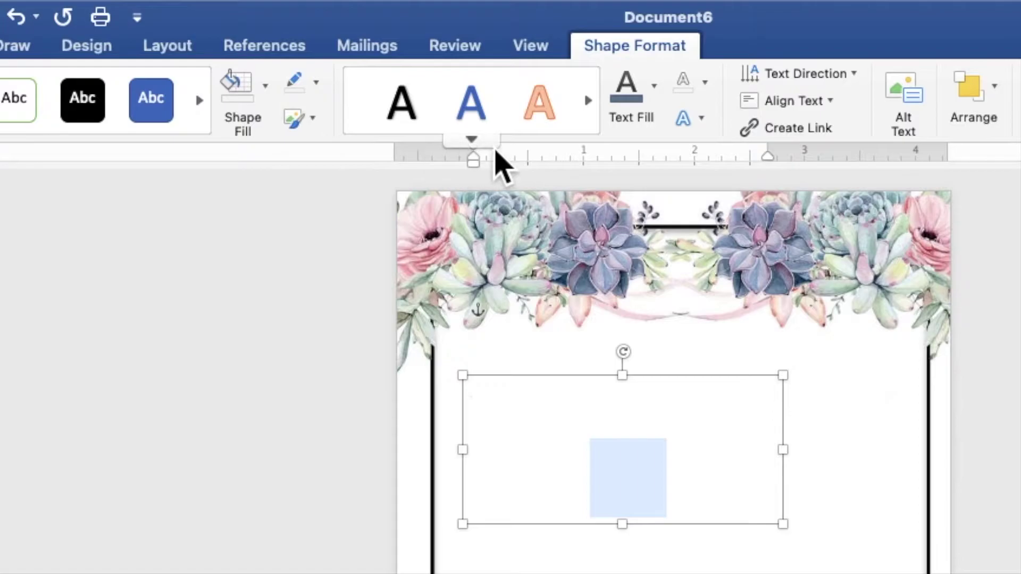
Color the groom's name with the recently used slate blue and set its font to Romantic Lovely
{"action": "left_click", "coordinate": [659, 102]}
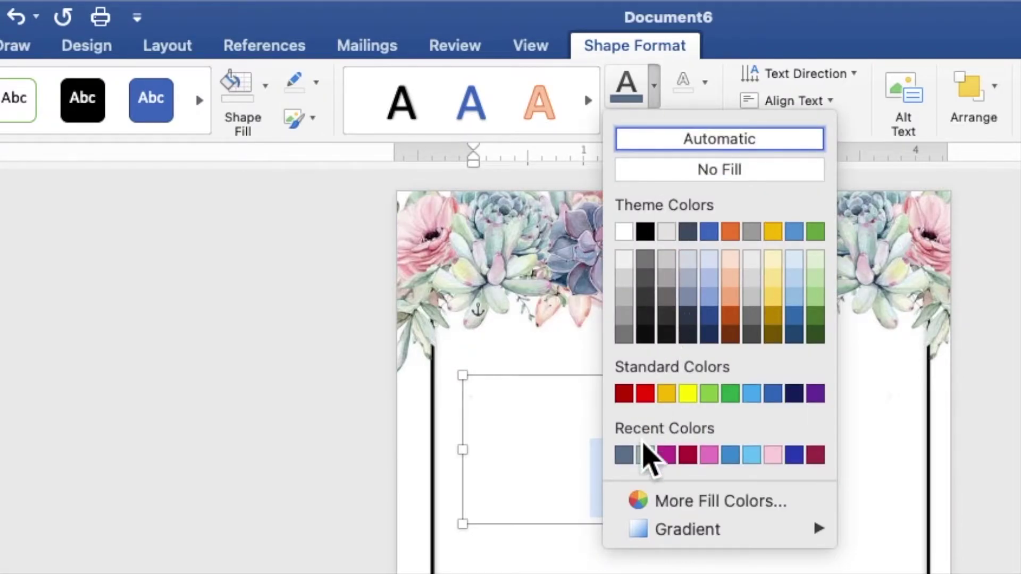
{"action": "left_click", "coordinate": [633, 458]}
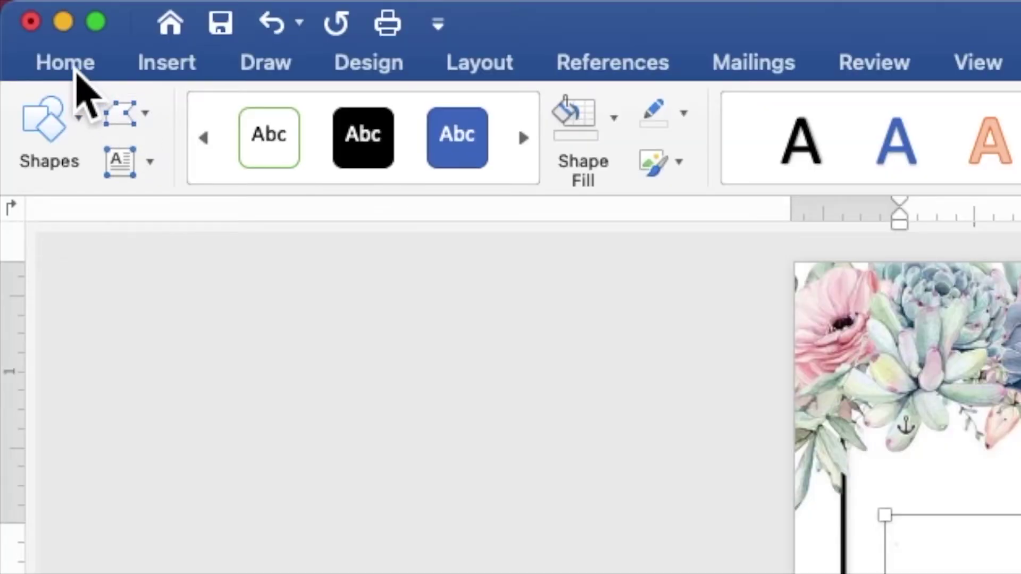
{"action": "left_click", "coordinate": [33, 18]}
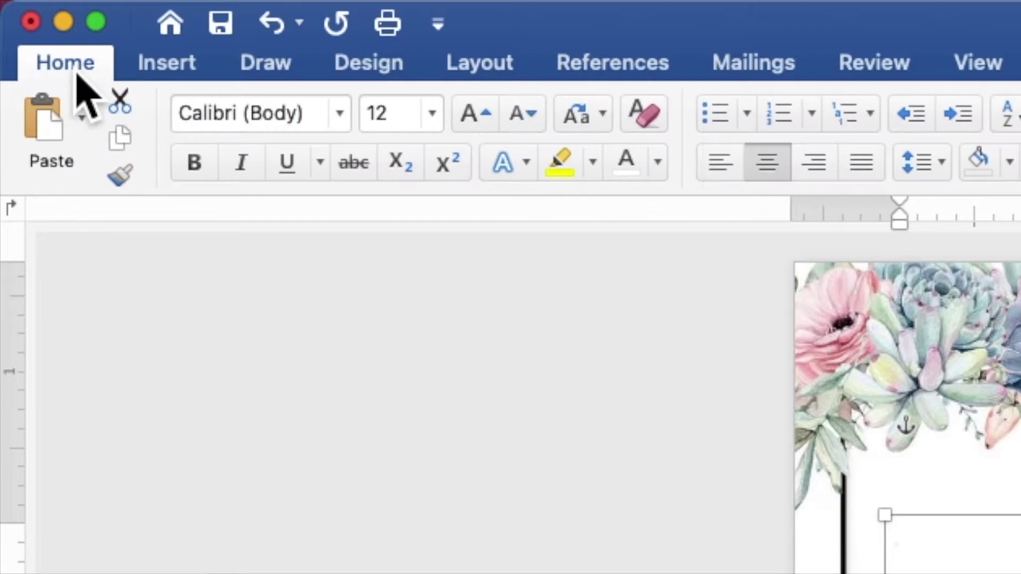
{"action": "left_click", "coordinate": [345, 123]}
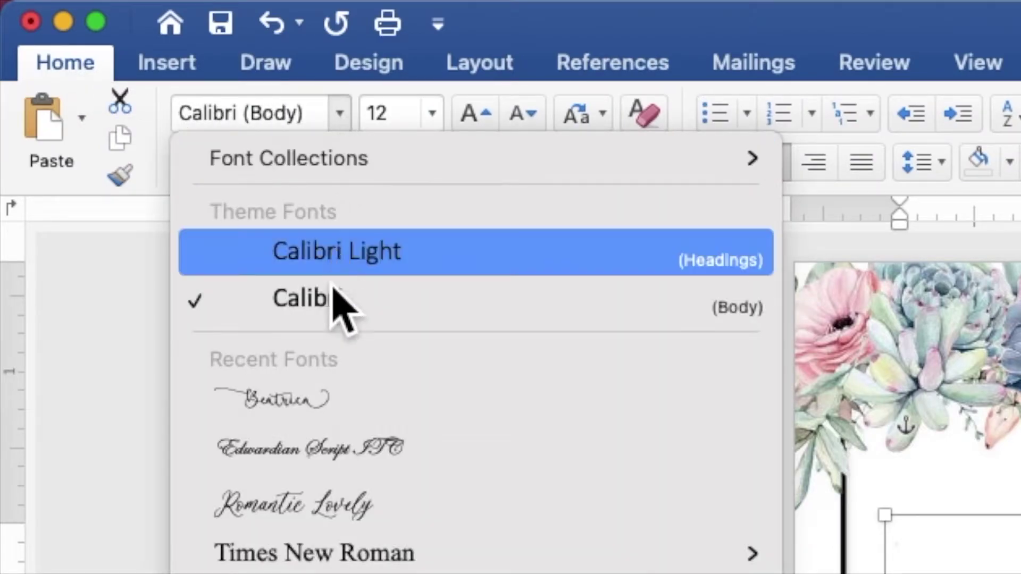
{"action": "left_click", "coordinate": [342, 511]}
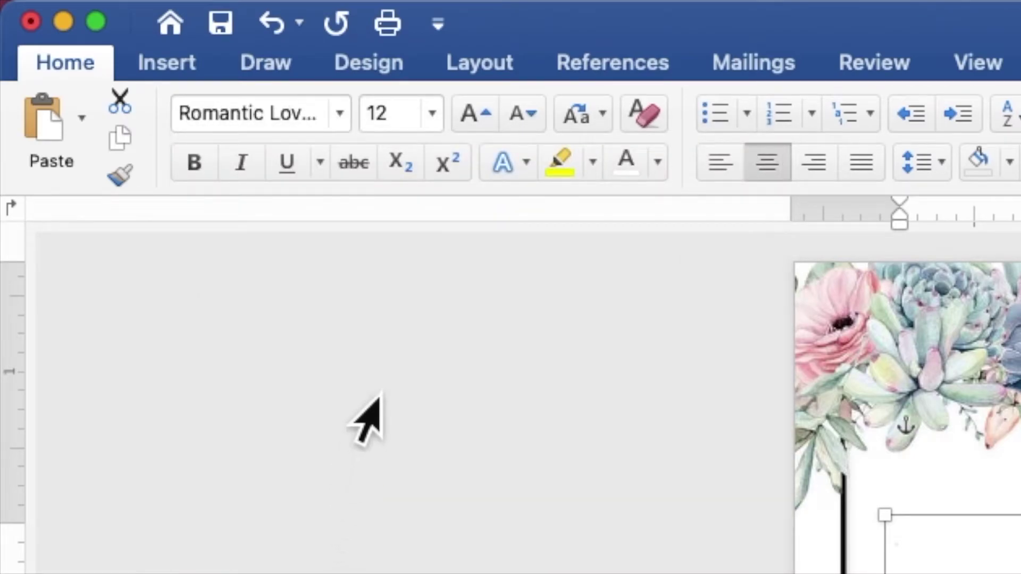
Set the groom's name to font size 60 and enlarge its text shape so the whole name fits
{"action": "left_click_drag", "start_coordinate": [400, 118], "coordinate": [372, 113]}
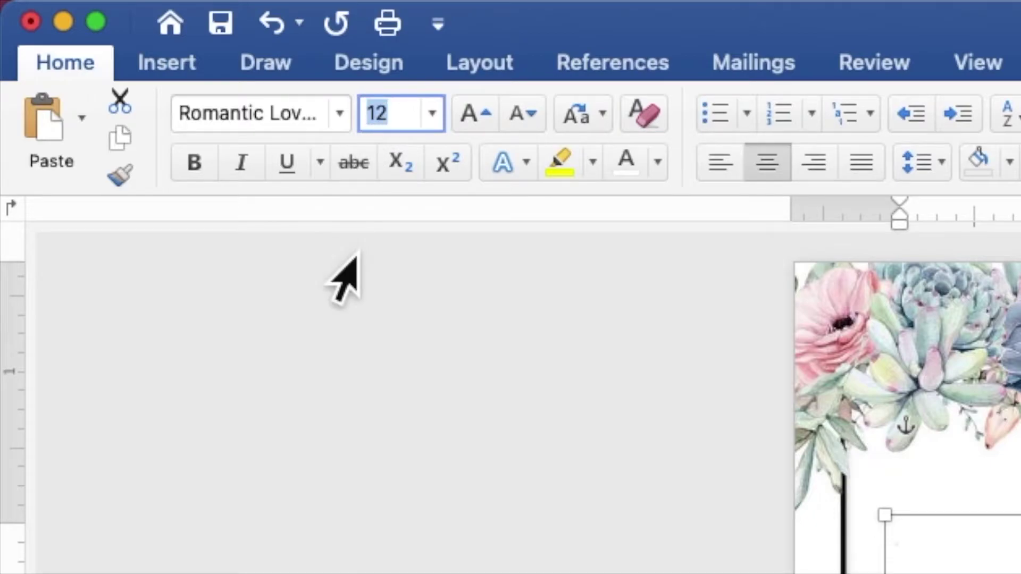
{"action": "type", "text": "60"}
{"action": "key", "text": "Return"}
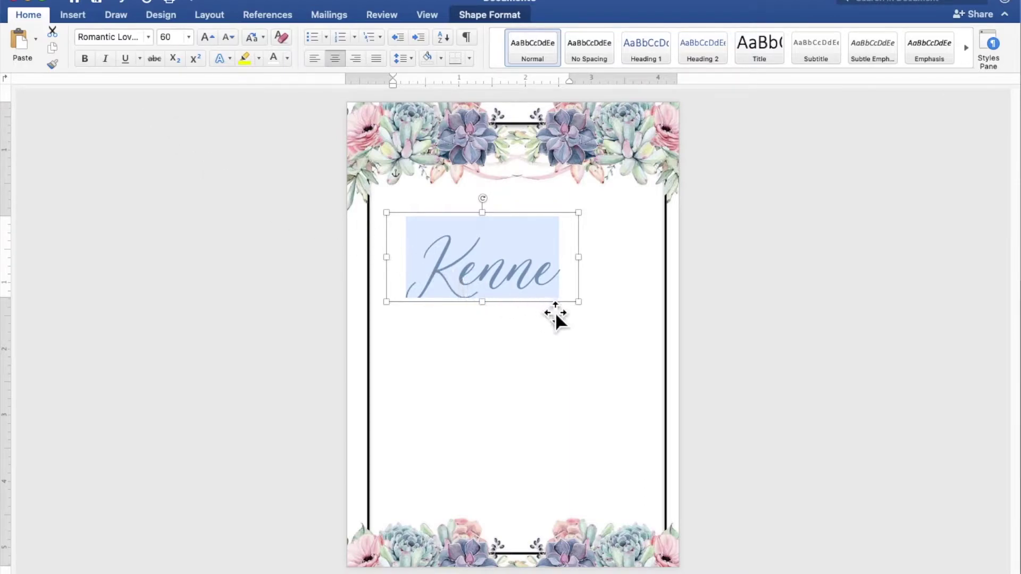
{"action": "left_click_drag", "start_coordinate": [579, 302], "coordinate": [648, 339]}
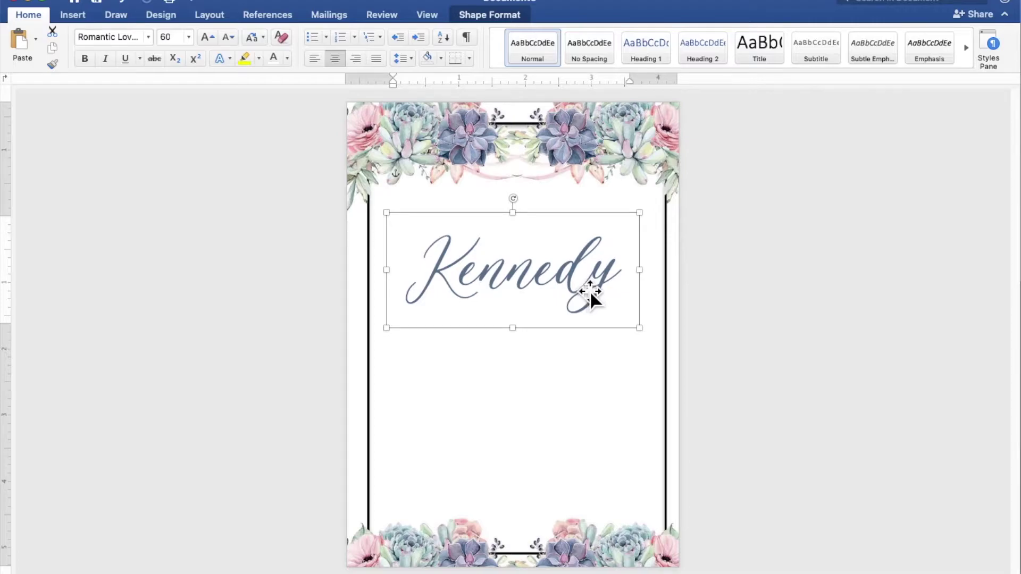
Duplicate the text shape containing the groom's name by copying and pasting it on the page
{"action": "left_click_drag", "start_coordinate": [589, 290], "coordinate": [591, 292]}
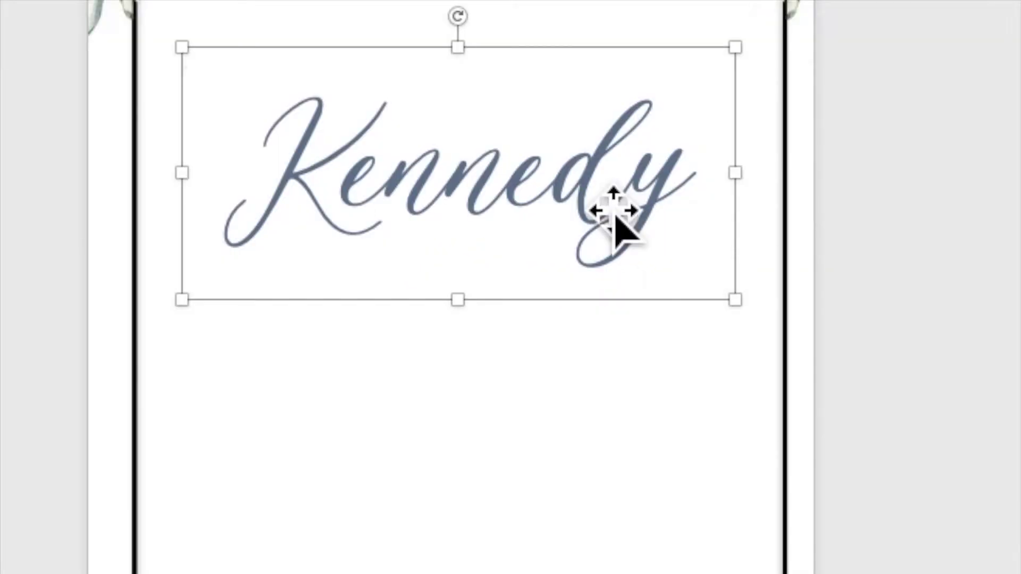
{"action": "right_click", "coordinate": [606, 202]}
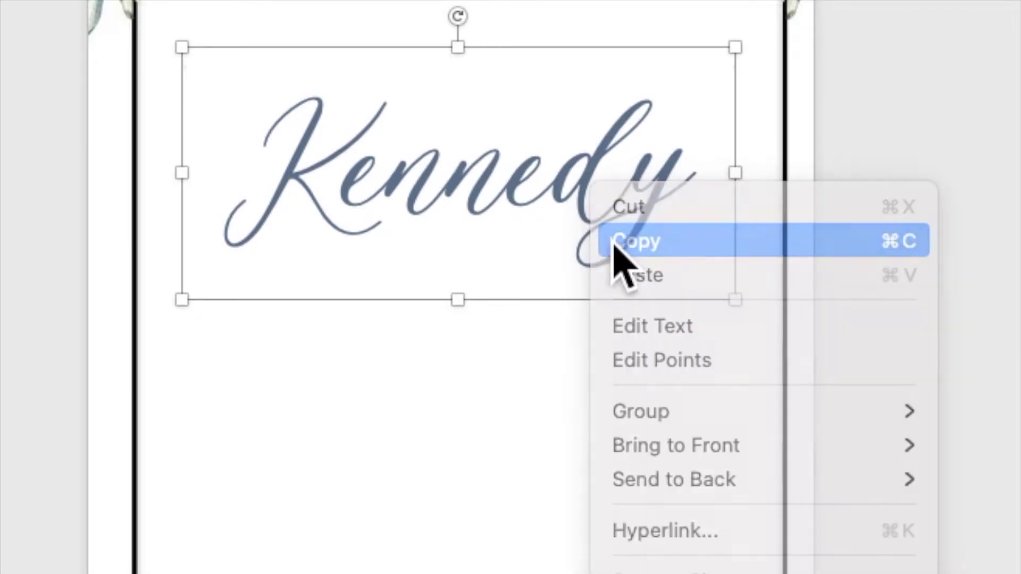
{"action": "left_click", "coordinate": [617, 242]}
{"action": "right_click", "coordinate": [579, 176]}
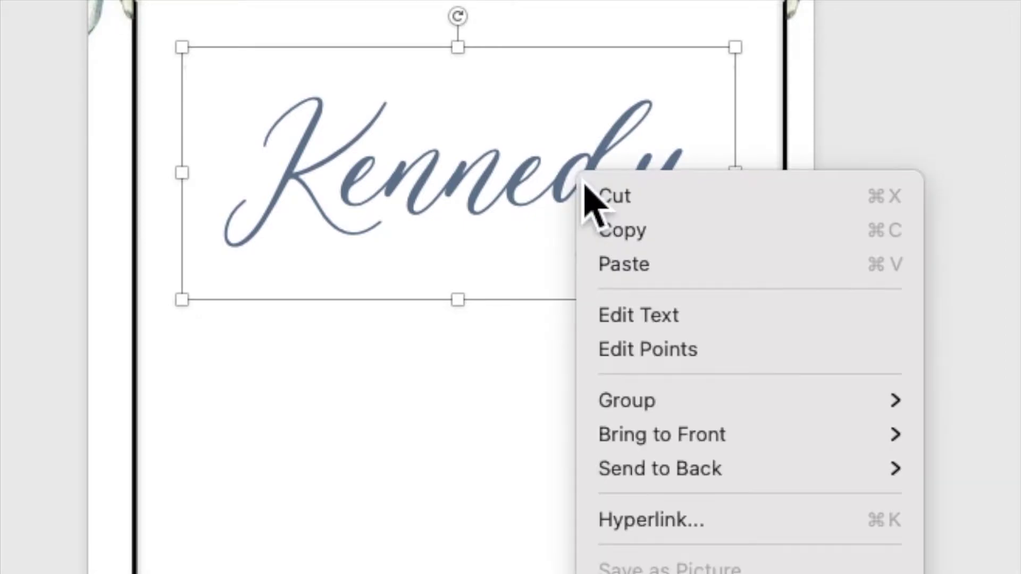
{"action": "left_click", "coordinate": [611, 266]}
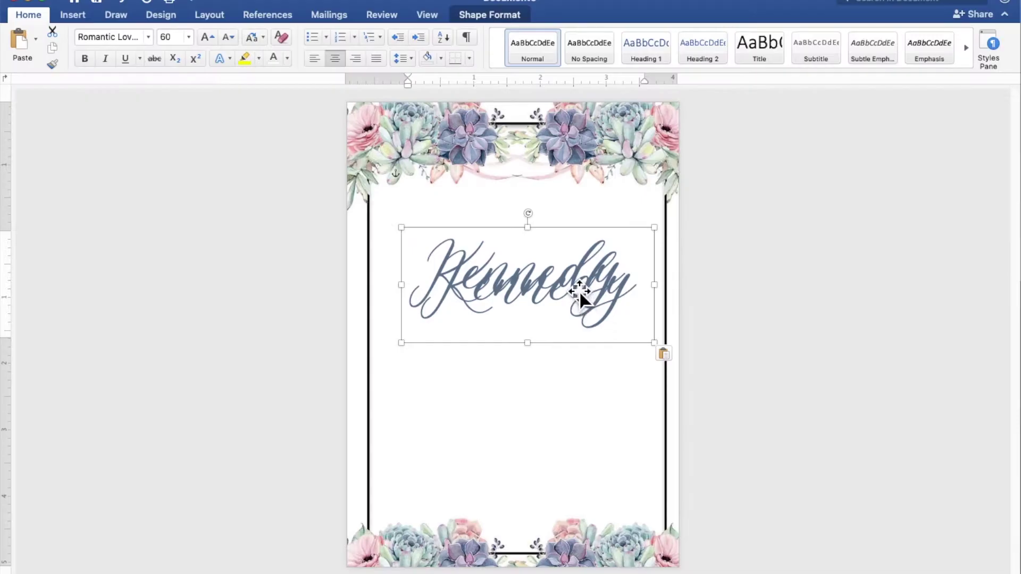
Replace the duplicated shape's text with the bride's name and place it just below the groom's name, offset to the right
{"action": "left_click_drag", "start_coordinate": [579, 290], "coordinate": [570, 366]}
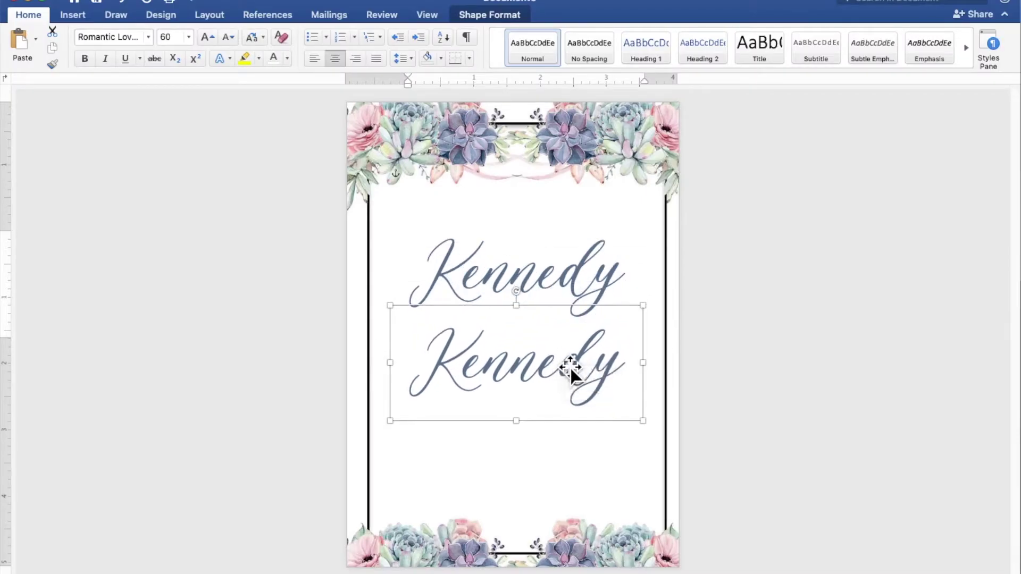
{"action": "left_click", "coordinate": [585, 371]}
{"action": "left_click_drag", "start_coordinate": [638, 372], "coordinate": [426, 376]}
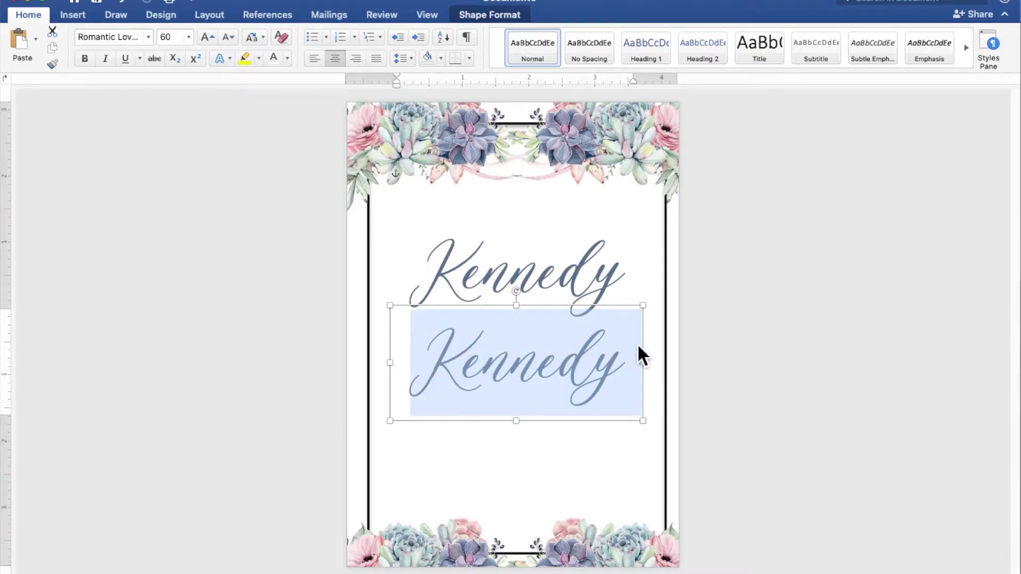
{"action": "type", "text": "C"}
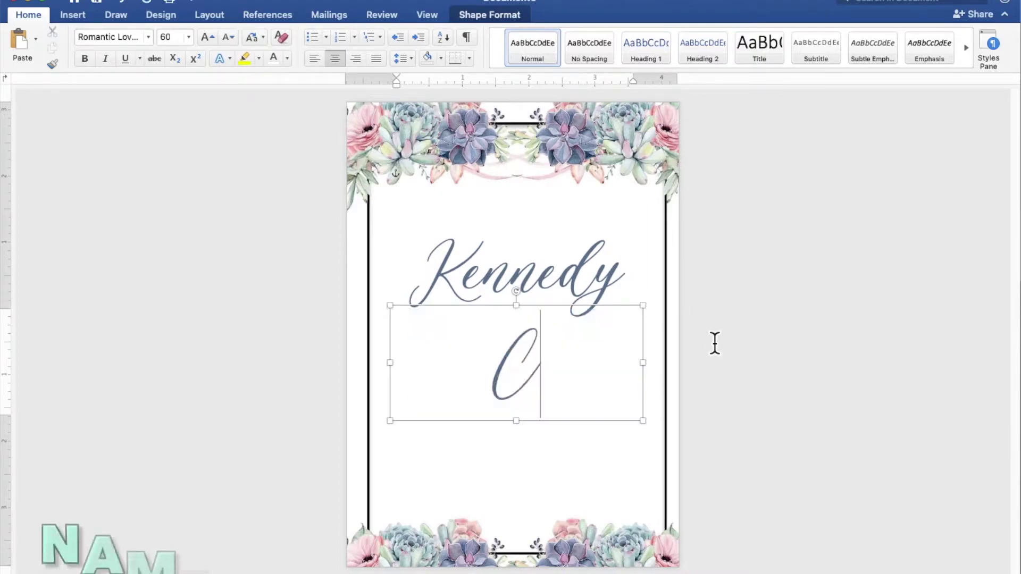
{"action": "type", "text": "assy"}
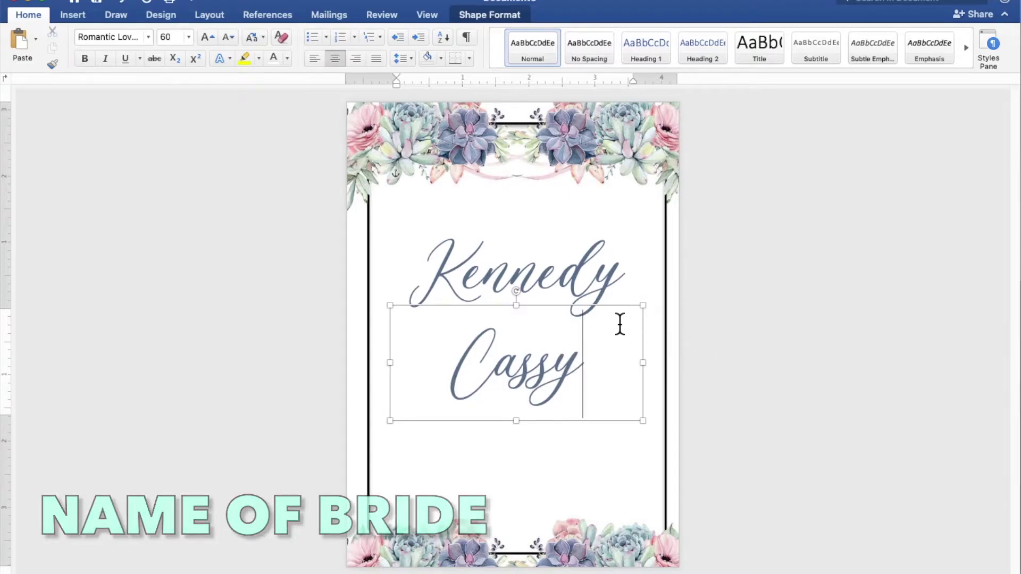
{"action": "left_click", "coordinate": [570, 314]}
{"action": "left_click_drag", "start_coordinate": [570, 314], "coordinate": [610, 282]}
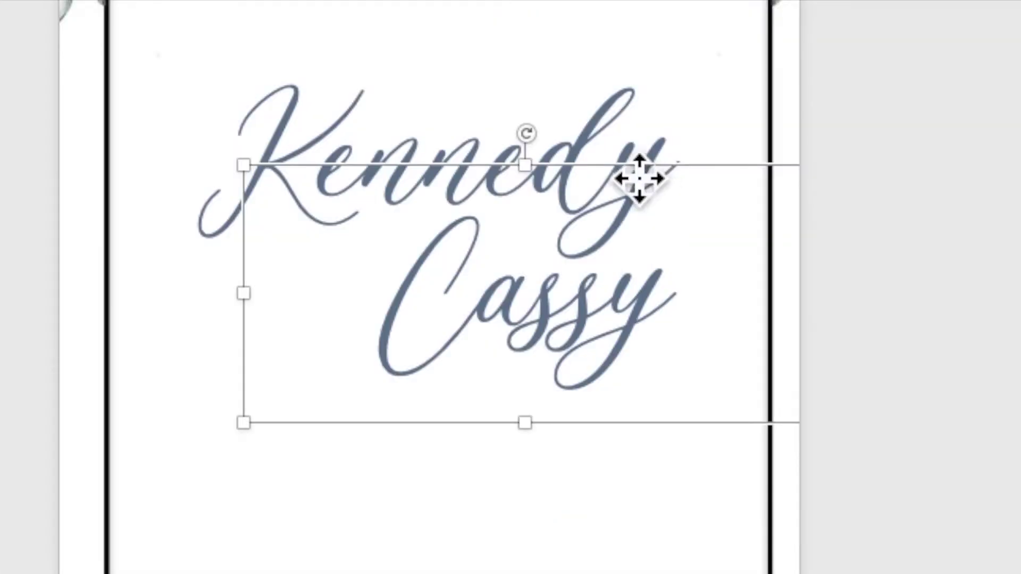
Duplicate the text shape containing the bride's name and move the copy to the empty area beneath it
{"action": "right_click", "coordinate": [605, 280]}
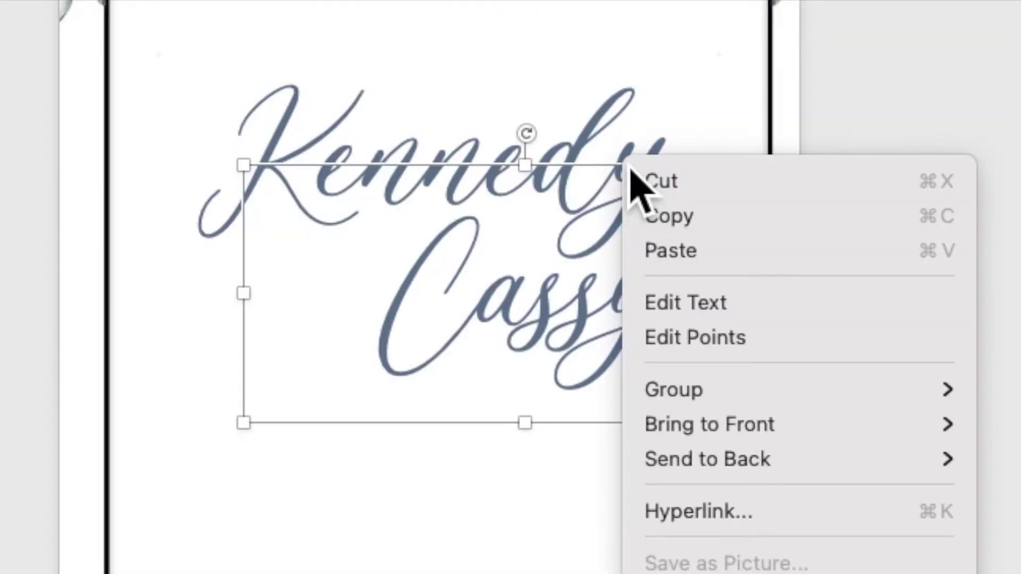
{"action": "left_click", "coordinate": [646, 218]}
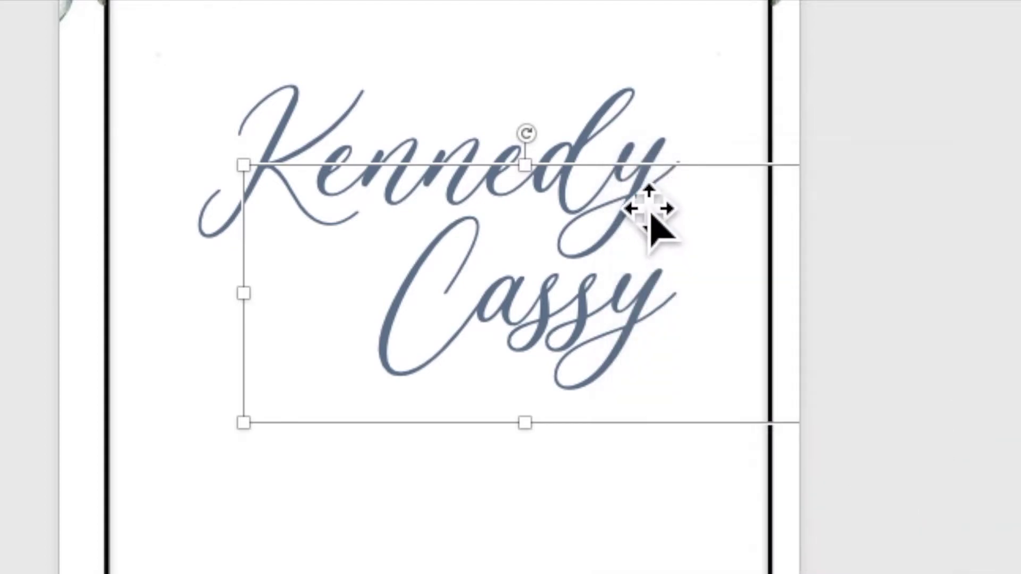
{"action": "right_click", "coordinate": [626, 169]}
{"action": "left_click", "coordinate": [655, 261]}
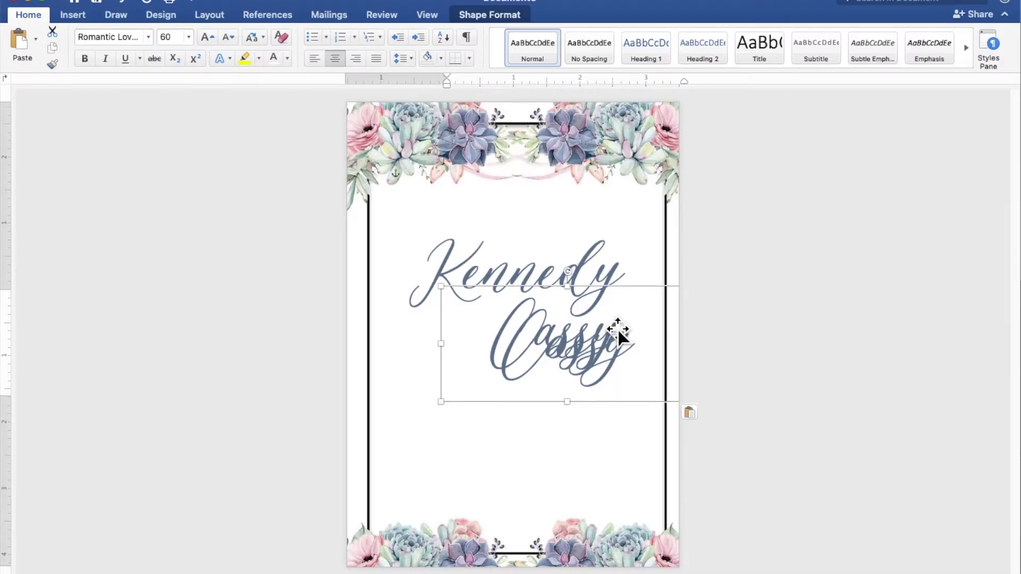
{"action": "left_click_drag", "start_coordinate": [615, 338], "coordinate": [459, 426]}
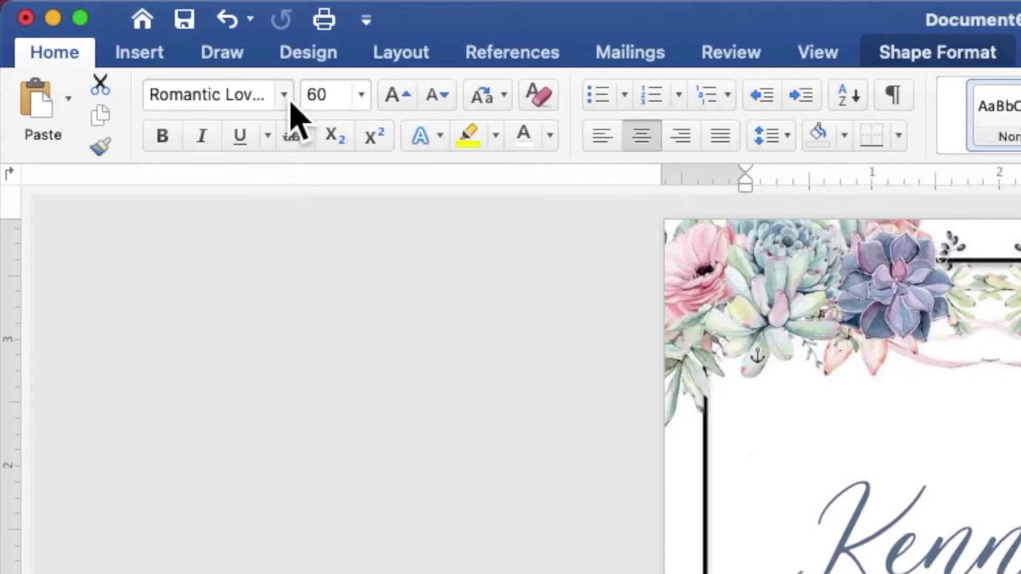
Set the text of the lower copy to Times New Roman at font size 8
{"action": "left_click", "coordinate": [150, 39]}
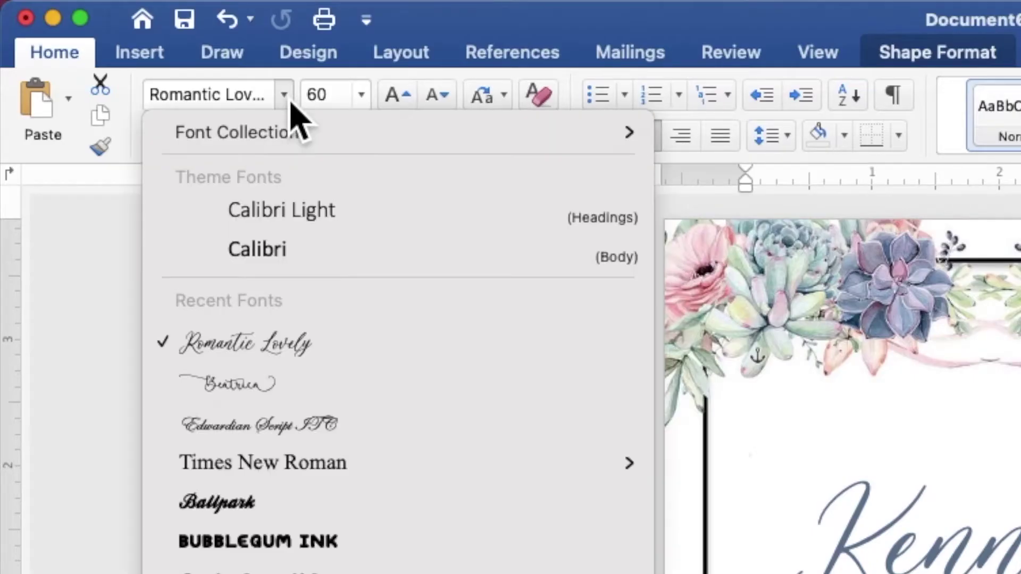
{"action": "left_click", "coordinate": [287, 469]}
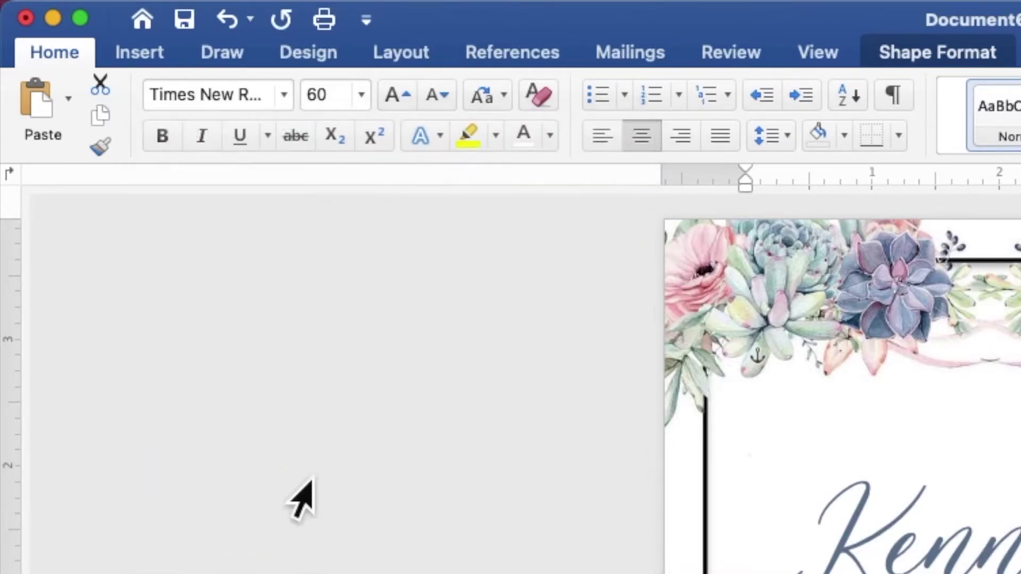
{"action": "left_click", "coordinate": [362, 96]}
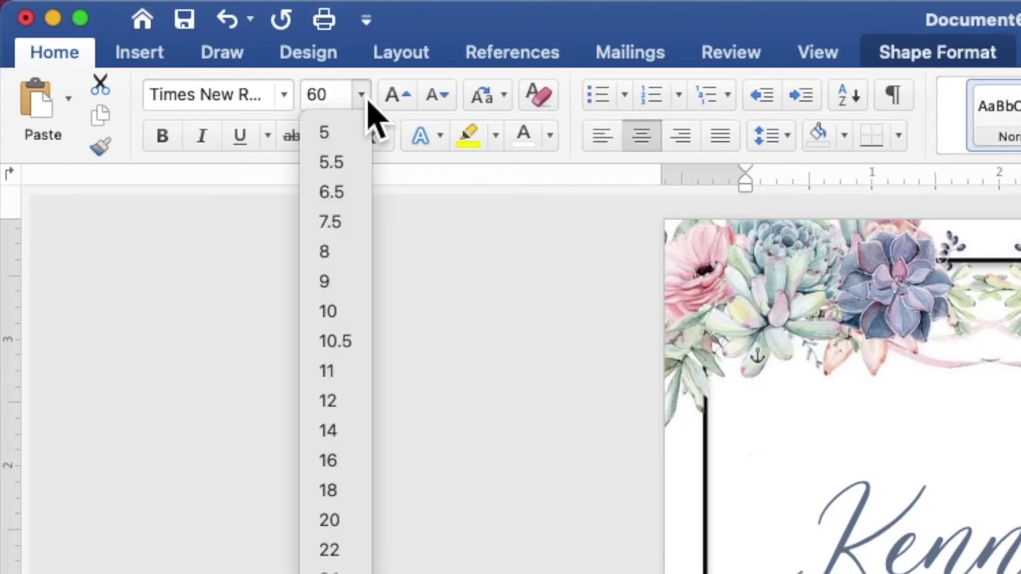
{"action": "left_click", "coordinate": [347, 255]}
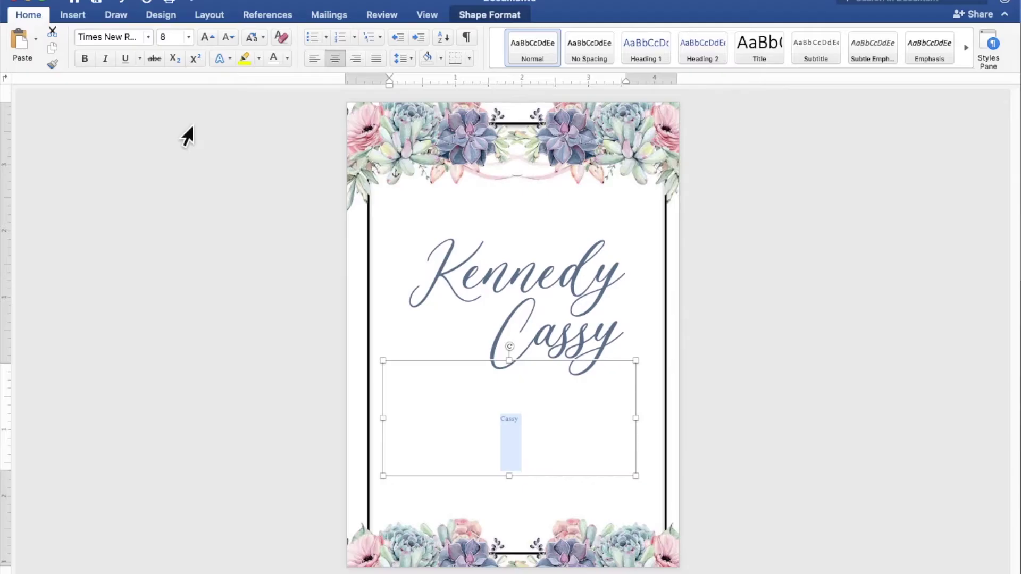
Replace the small bride's name in the lower copy with the word "AND"
{"action": "left_click", "coordinate": [563, 432]}
{"action": "left_click_drag", "start_coordinate": [565, 433], "coordinate": [468, 417]}
{"action": "scroll", "coordinate": [477, 427], "scroll_direction": "up", "scroll_amount": 5}
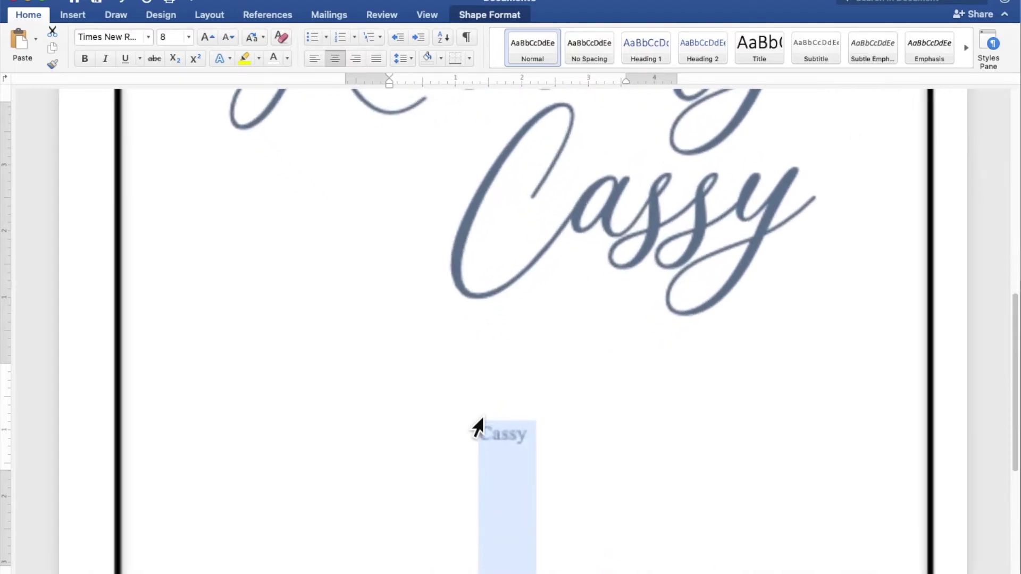
{"action": "scroll", "coordinate": [478, 427], "scroll_direction": "down", "scroll_amount": 5}
{"action": "scroll", "coordinate": [479, 419], "scroll_direction": "down", "scroll_amount": 10}
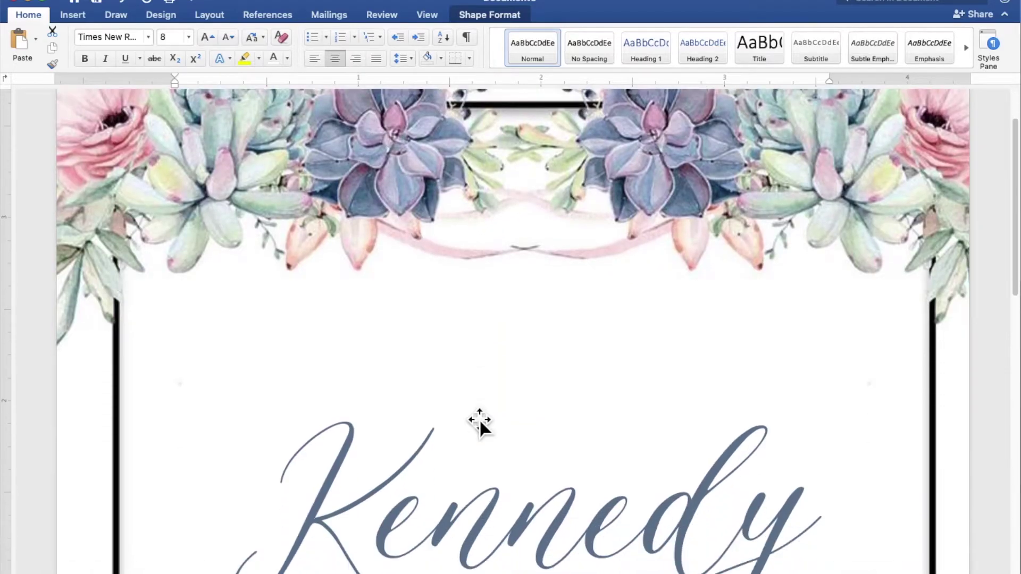
{"action": "scroll", "coordinate": [479, 419], "scroll_direction": "down", "scroll_amount": 10}
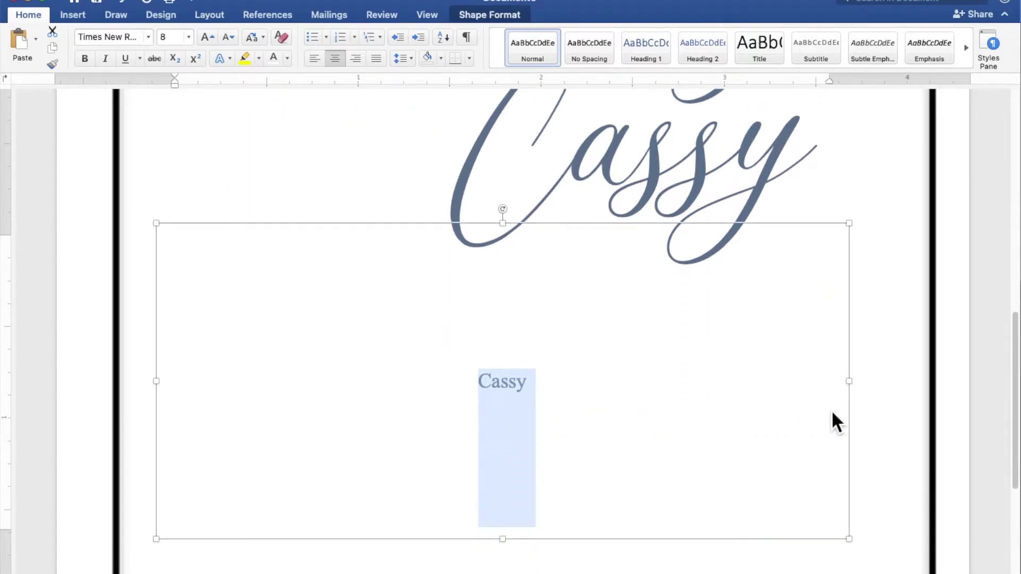
{"action": "type", "text": "AND"}
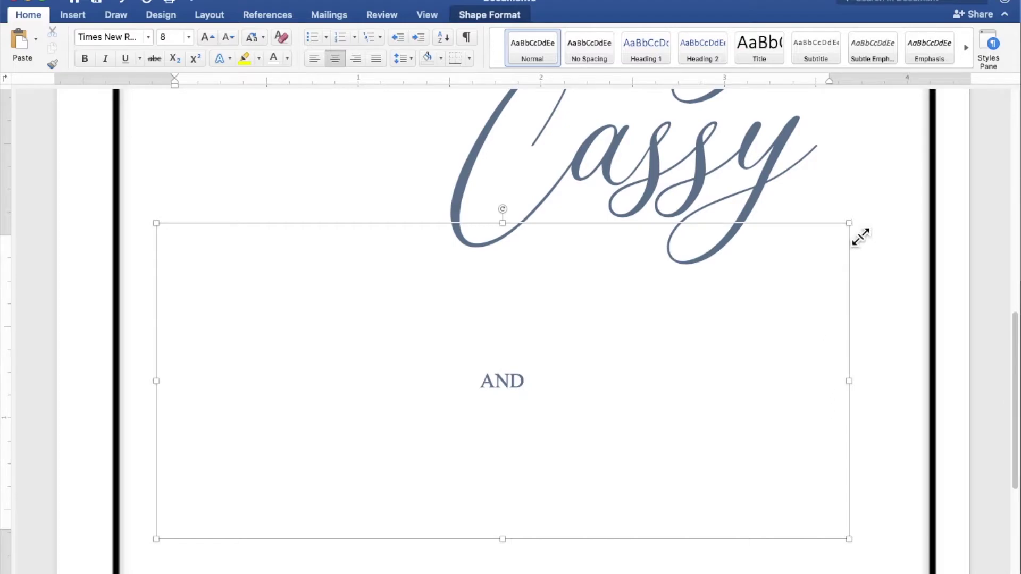
Shrink the "AND" text shape to a small box around the word and duplicate it
{"action": "left_click_drag", "start_coordinate": [853, 244], "coordinate": [286, 460]}
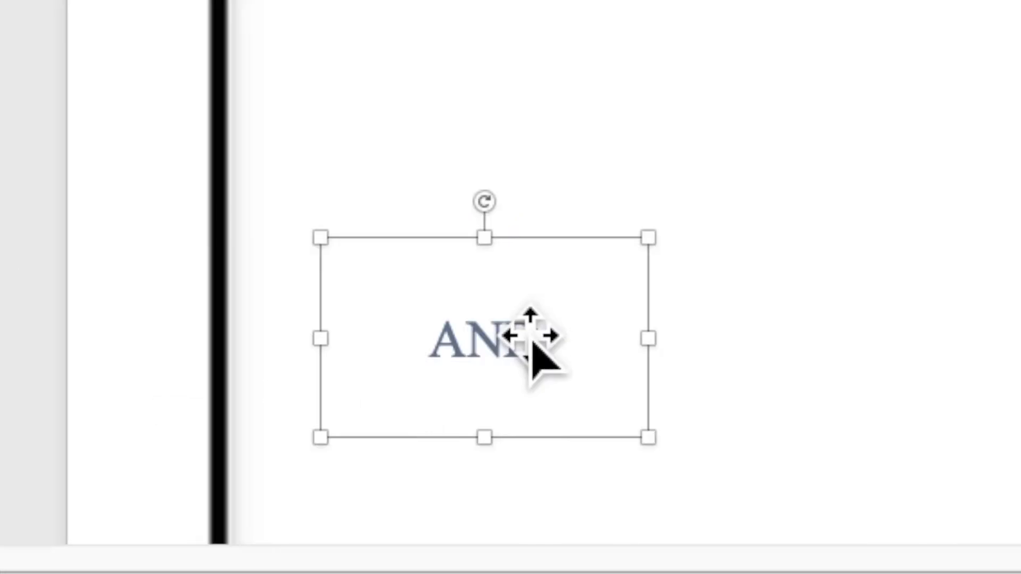
{"action": "right_click", "coordinate": [508, 324]}
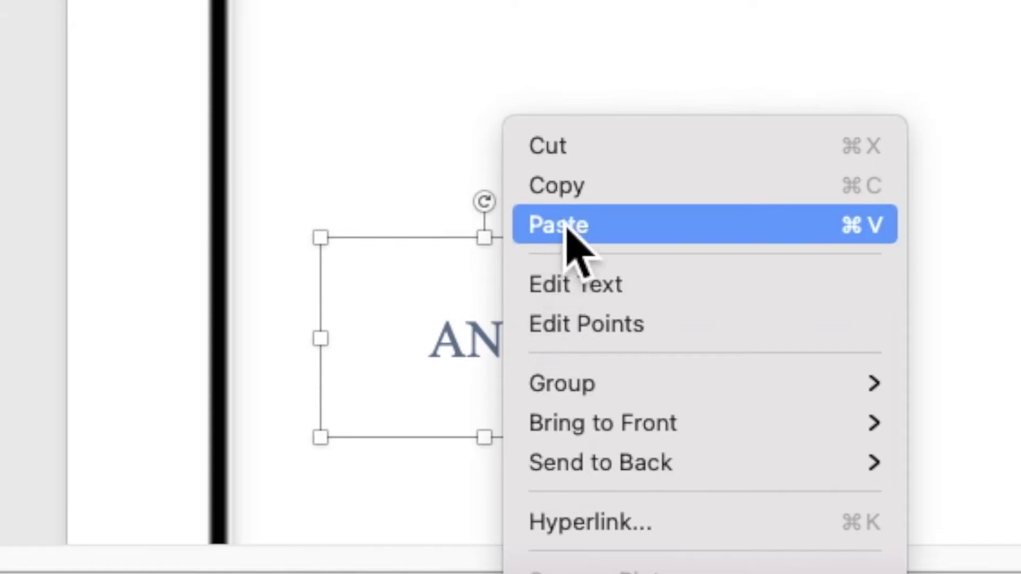
{"action": "left_click", "coordinate": [576, 195]}
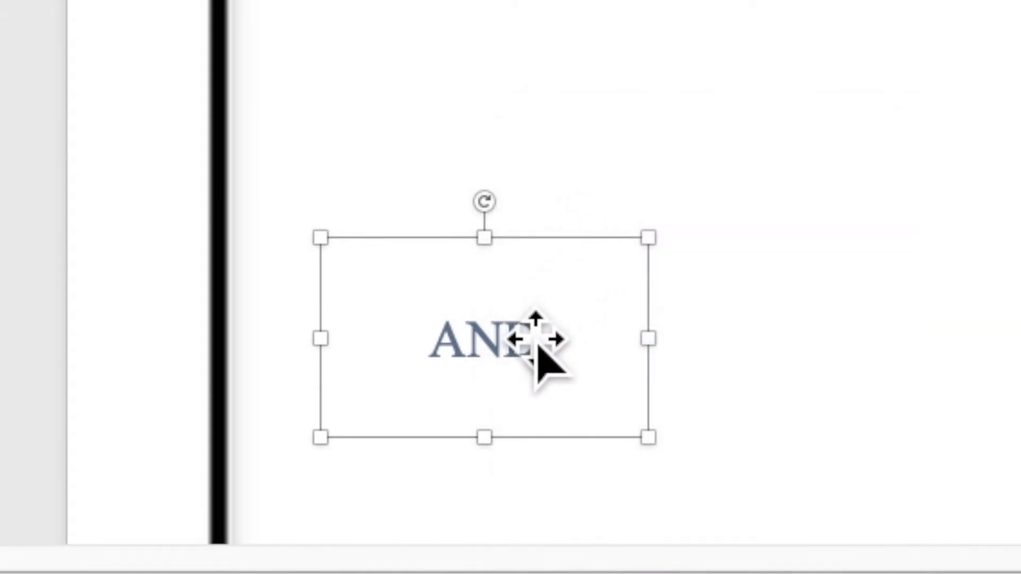
{"action": "right_click", "coordinate": [517, 325]}
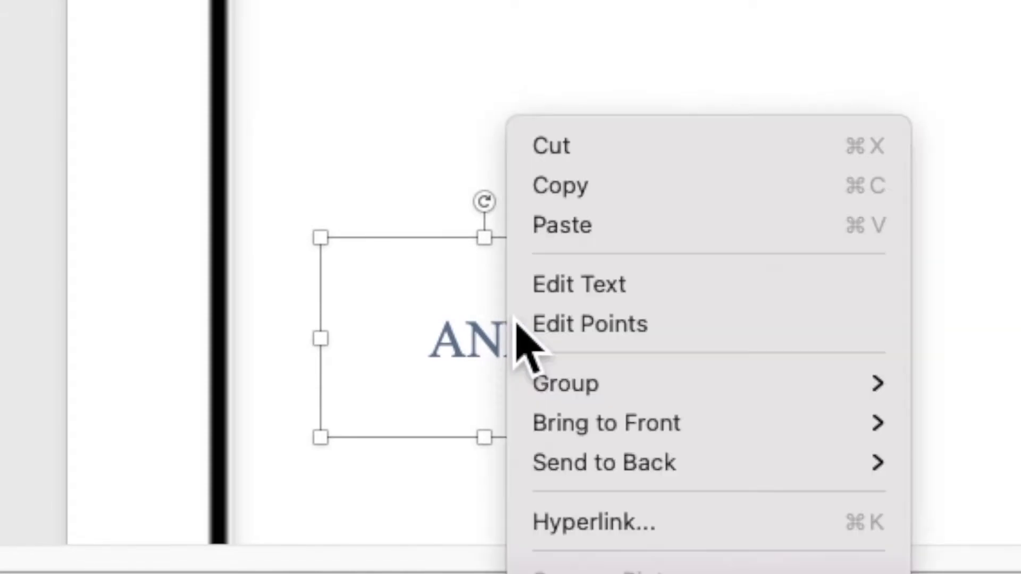
{"action": "left_click", "coordinate": [568, 227]}
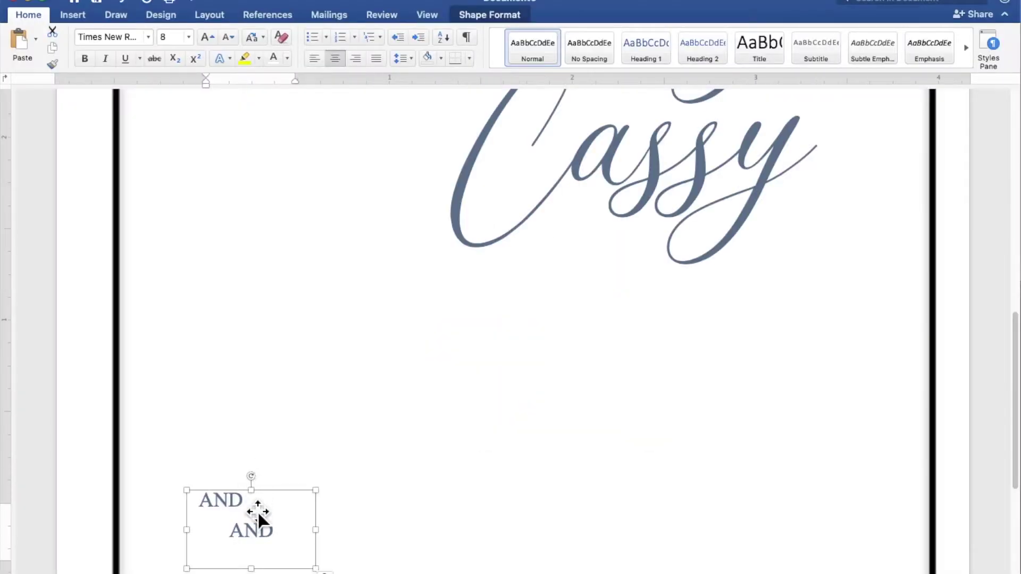
Center the bride's name below the groom's name and place the copied "AND" between the two names
{"action": "left_click_drag", "start_coordinate": [255, 532], "coordinate": [482, 436]}
{"action": "scroll", "coordinate": [483, 436], "scroll_direction": "up", "scroll_amount": 5}
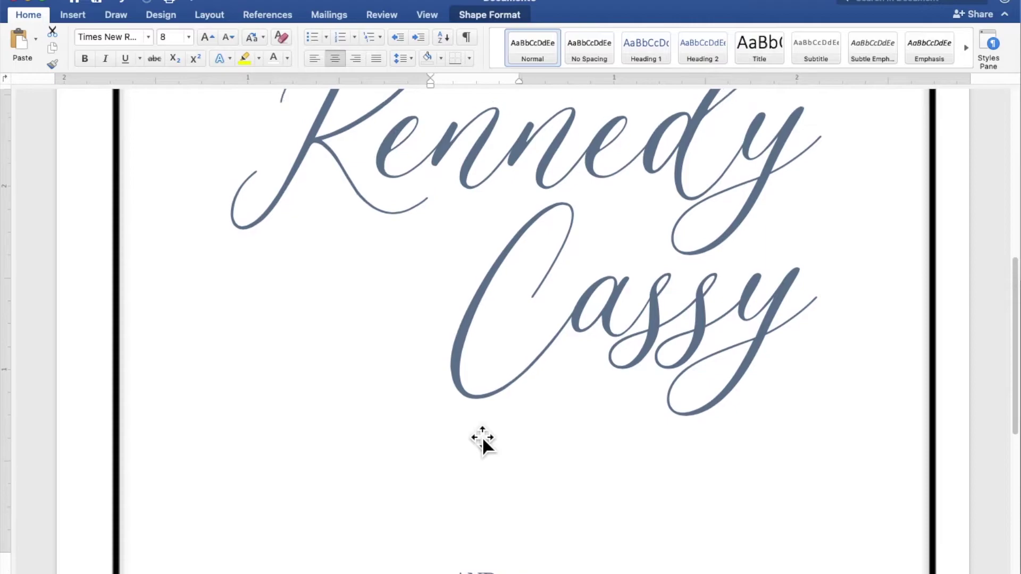
{"action": "left_click_drag", "start_coordinate": [570, 350], "coordinate": [444, 372]}
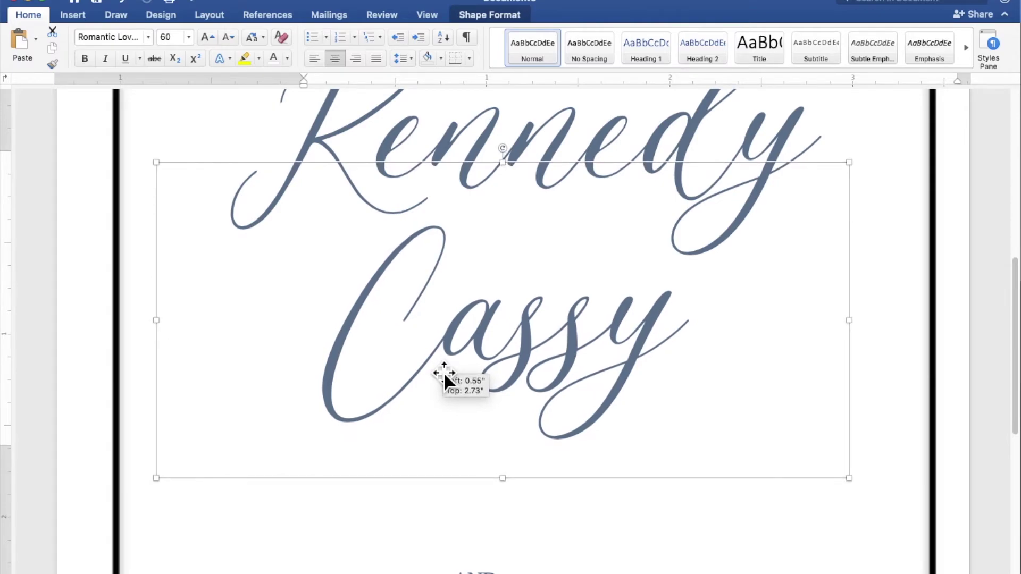
{"action": "left_click_drag", "start_coordinate": [444, 372], "coordinate": [445, 371]}
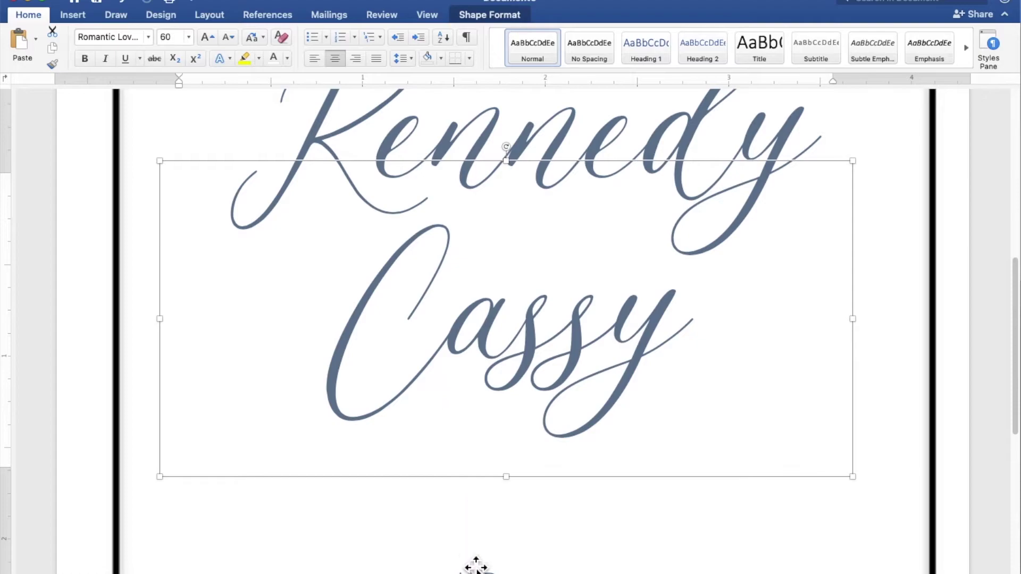
{"action": "left_click_drag", "start_coordinate": [489, 572], "coordinate": [568, 238]}
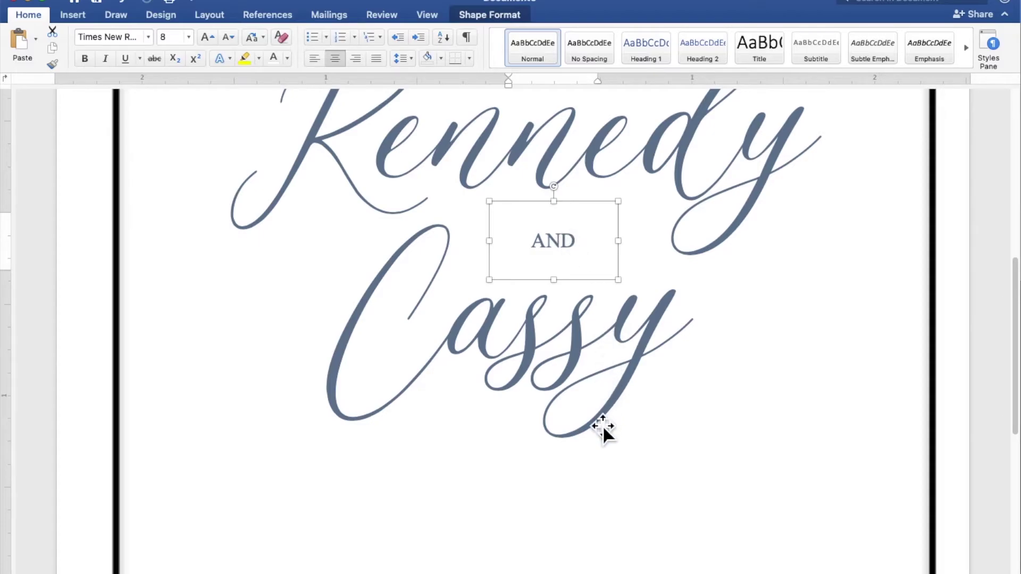
Move the remaining "AND" shape below the bride's name and enlarge it to span the area above the bottom flowers
{"action": "scroll", "coordinate": [601, 425], "scroll_direction": "down", "scroll_amount": 10}
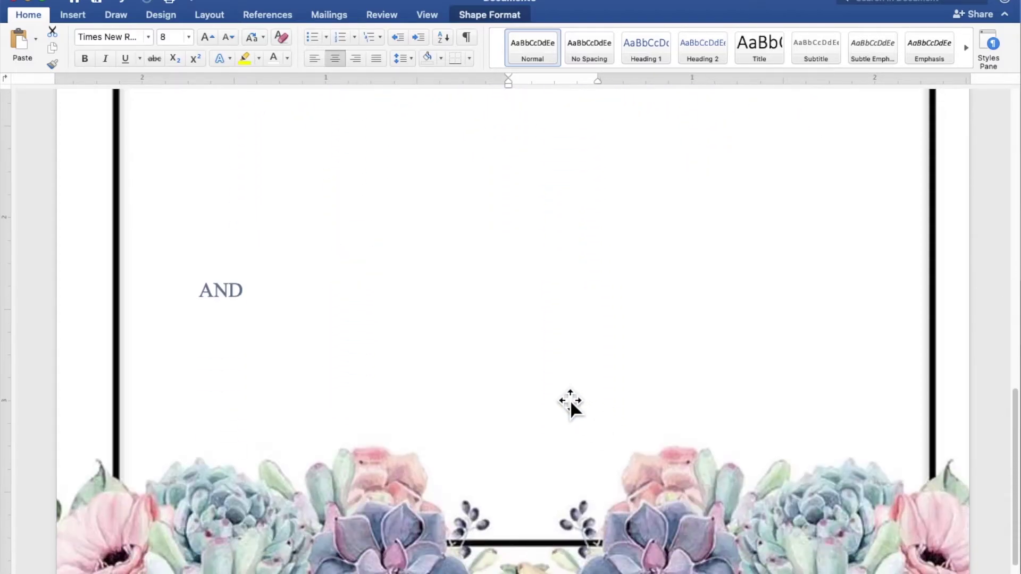
{"action": "left_click_drag", "start_coordinate": [238, 301], "coordinate": [338, 222]}
{"action": "scroll", "coordinate": [429, 378], "scroll_direction": "up", "scroll_amount": 2}
{"action": "left_click", "coordinate": [346, 303]}
{"action": "left_click_drag", "start_coordinate": [346, 303], "coordinate": [351, 240]}
{"action": "left_click_drag", "start_coordinate": [398, 279], "coordinate": [734, 539]}
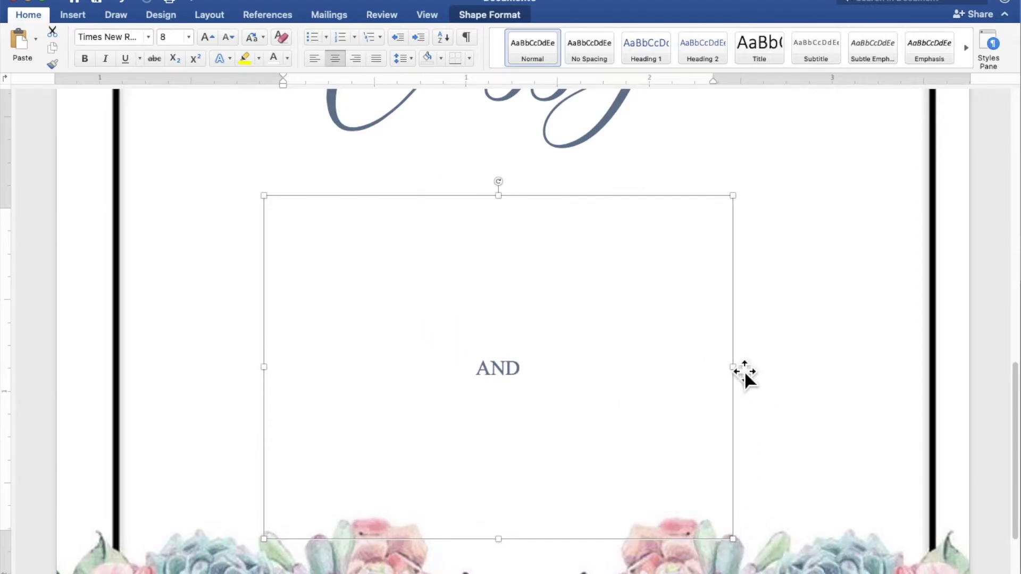
{"action": "left_click_drag", "start_coordinate": [745, 377], "coordinate": [819, 377]}
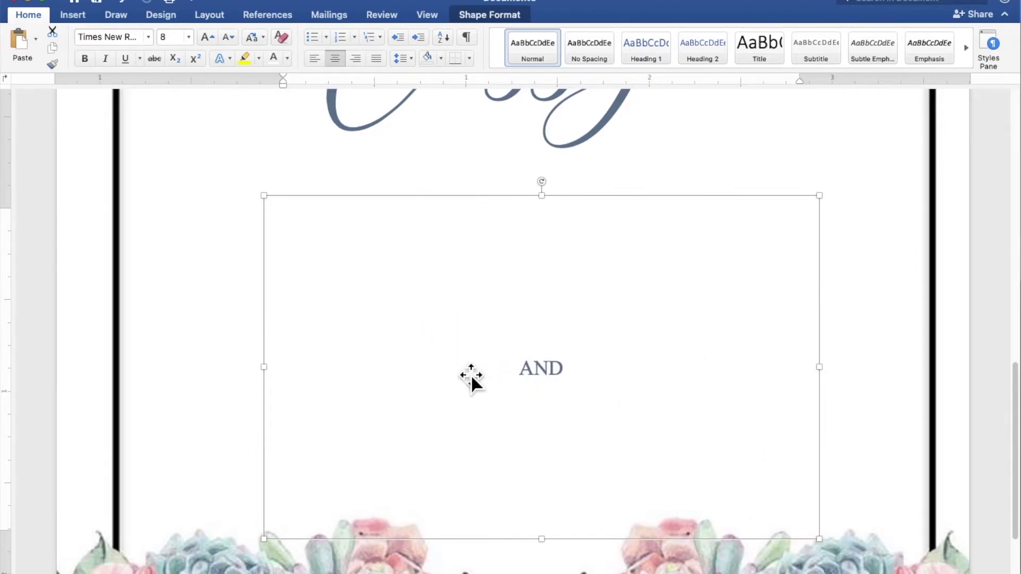
{"action": "left_click_drag", "start_coordinate": [264, 367], "coordinate": [245, 367]}
{"action": "left_click_drag", "start_coordinate": [543, 206], "coordinate": [542, 101]}
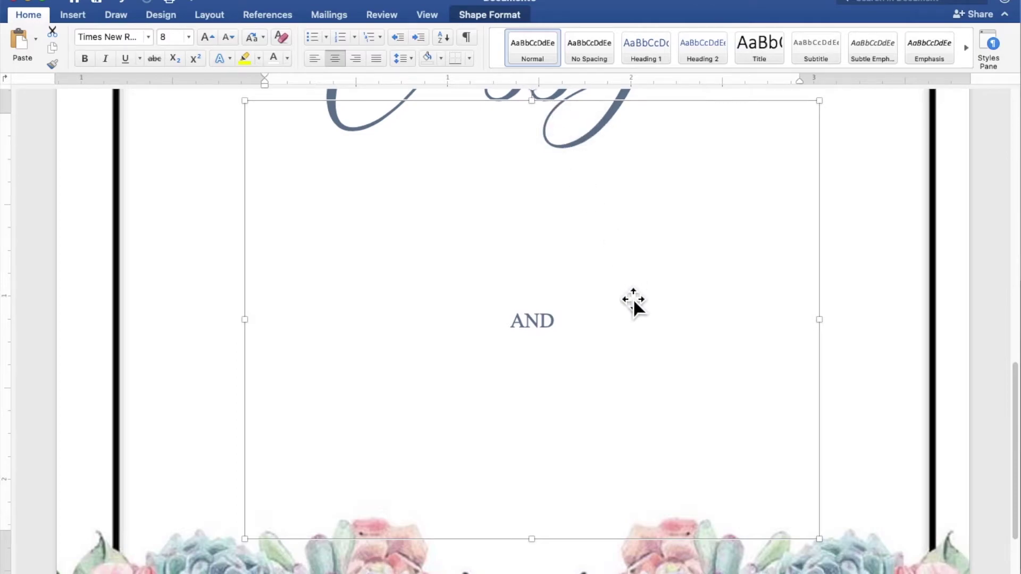
Replace the word "AND" in the large text box below the bride's name with "TOGETHER WITH THEIR FAMILIES"
{"action": "triple_click", "coordinate": [476, 326]}
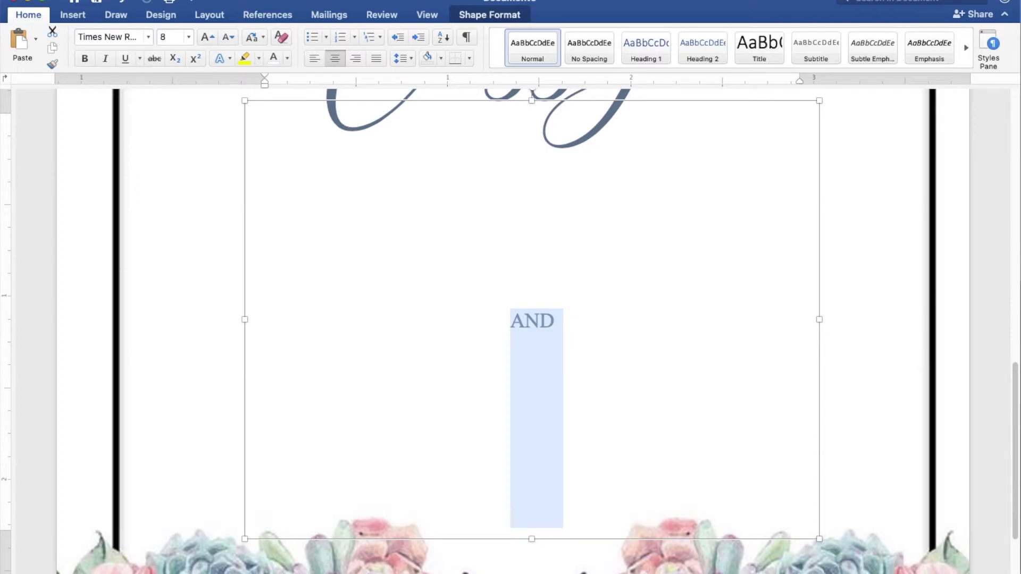
{"action": "type", "text": "TOGETHER"}
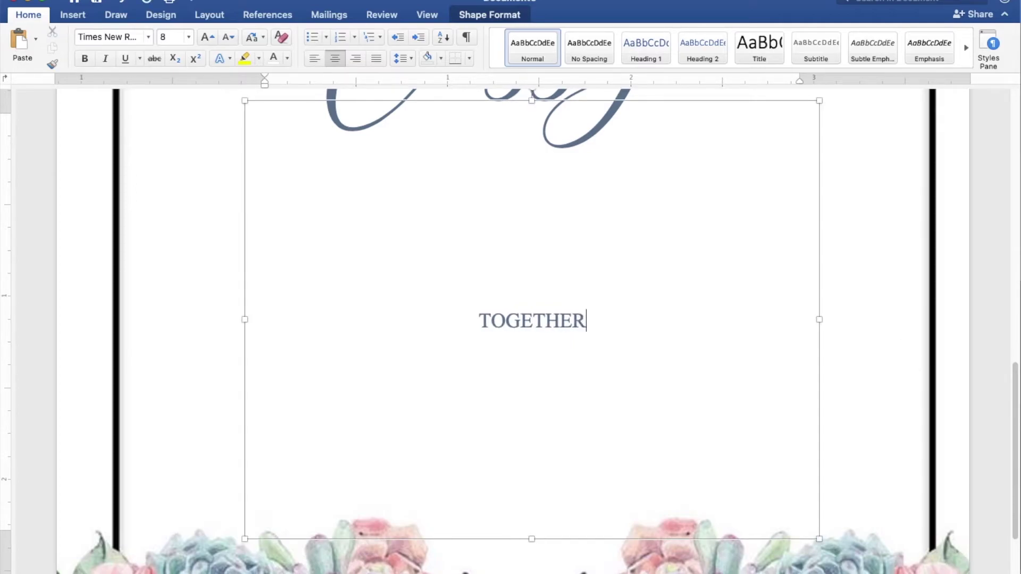
{"action": "type", "text": " WI"}
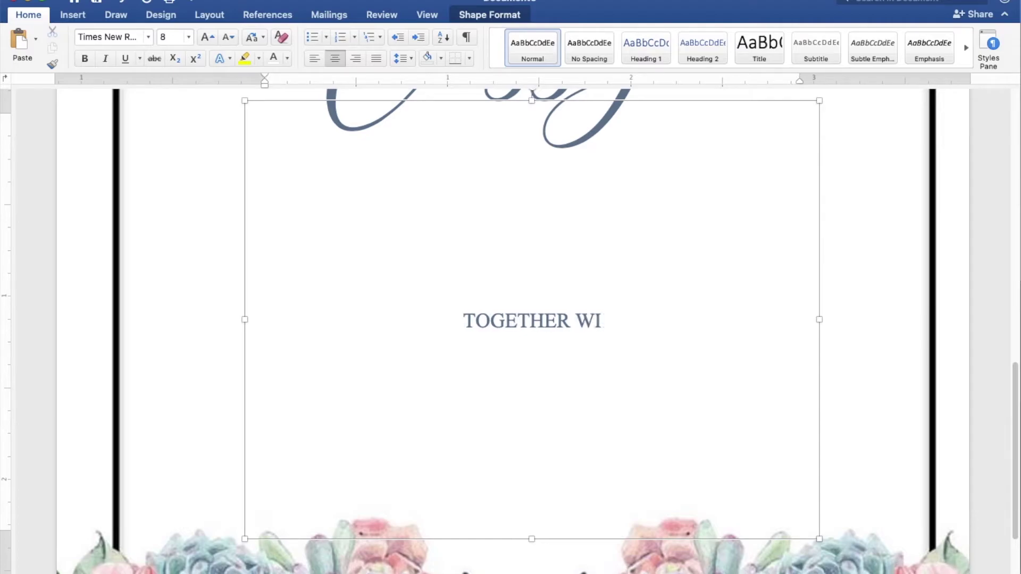
{"action": "type", "text": "TH T"}
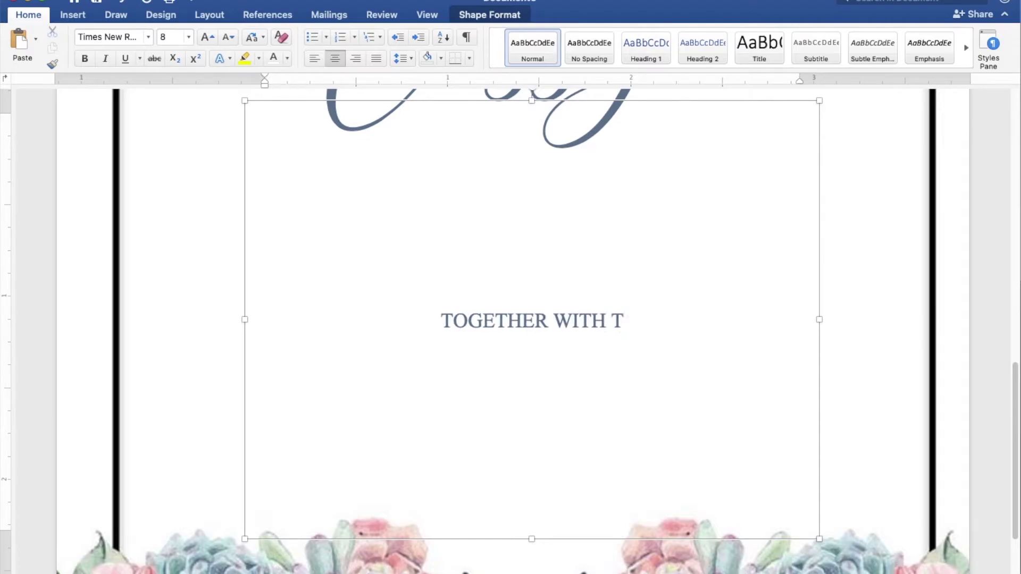
{"action": "type", "text": "HEIR FAMILIES"}
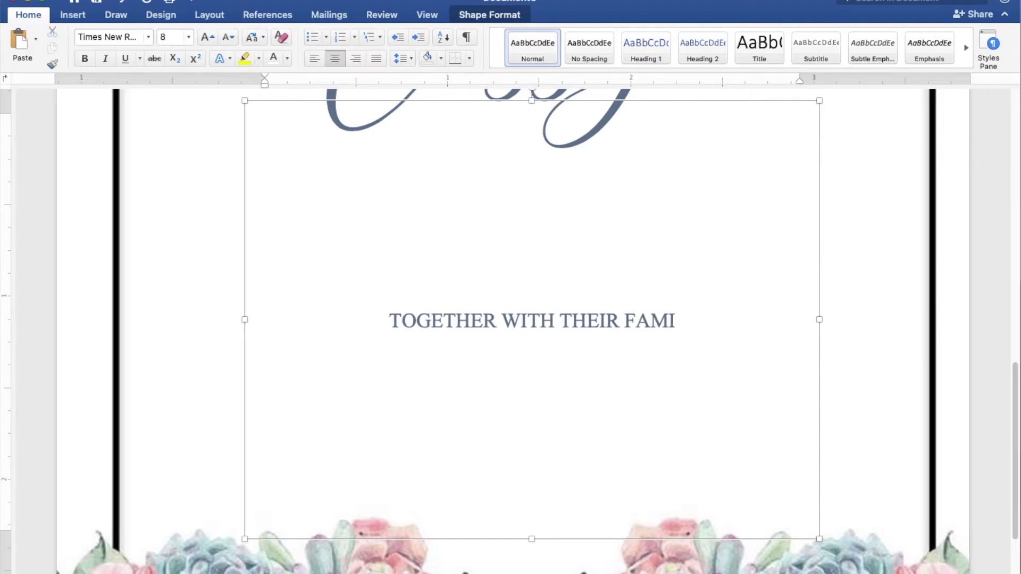
Leave eight blank lines below the families line and add the line "REQUEST THE PLEASURE OF YOUR PRESENCE"
{"action": "key", "text": "Return"}
{"action": "key", "text": "Return"}
{"action": "key", "text": "Return"}
{"action": "key", "text": "Return"}
{"action": "key", "text": "Return"}
{"action": "key", "text": "Return"}
{"action": "key", "text": "Return"}
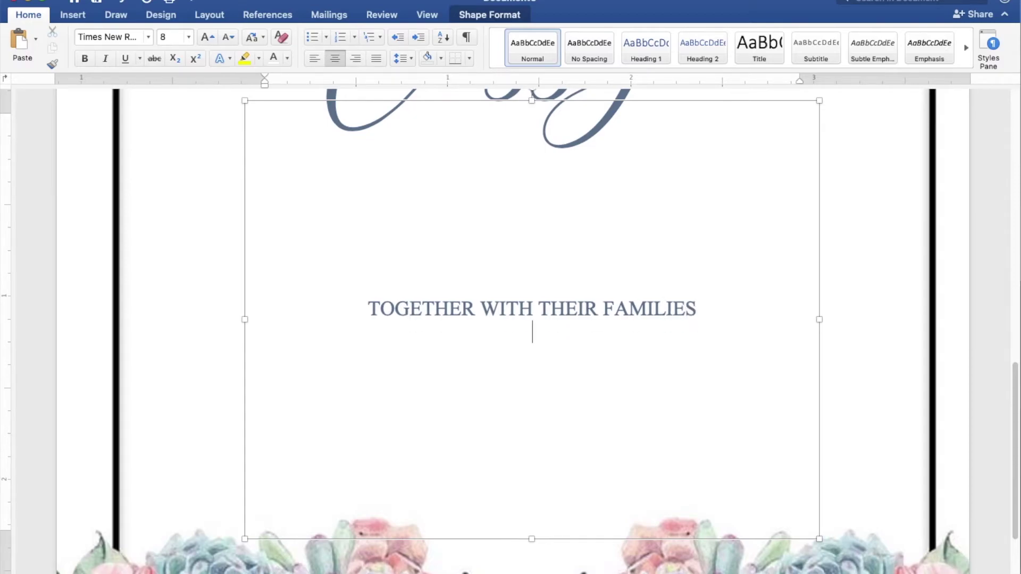
{"action": "key", "text": "Return"}
{"action": "key", "text": "Return"}
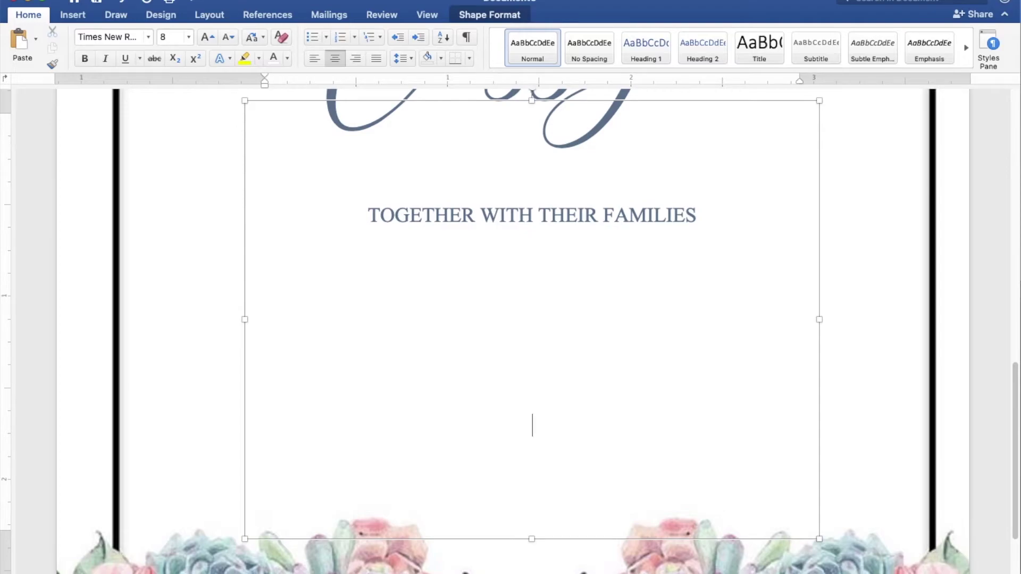
{"action": "type", "text": "REQUEST"}
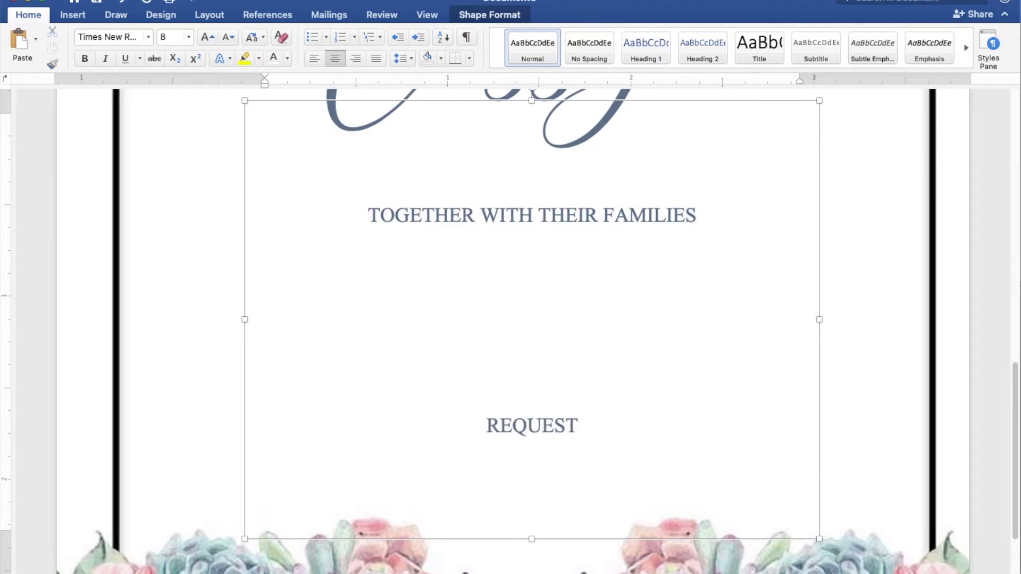
{"action": "type", "text": " THE PLEASURE OF Y"}
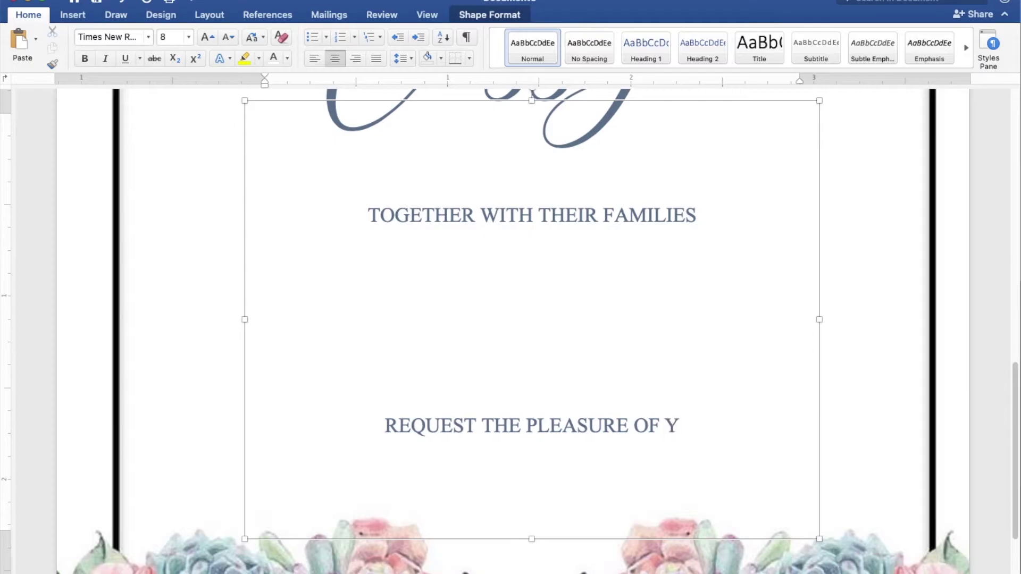
{"action": "type", "text": "OUR PRESES"}
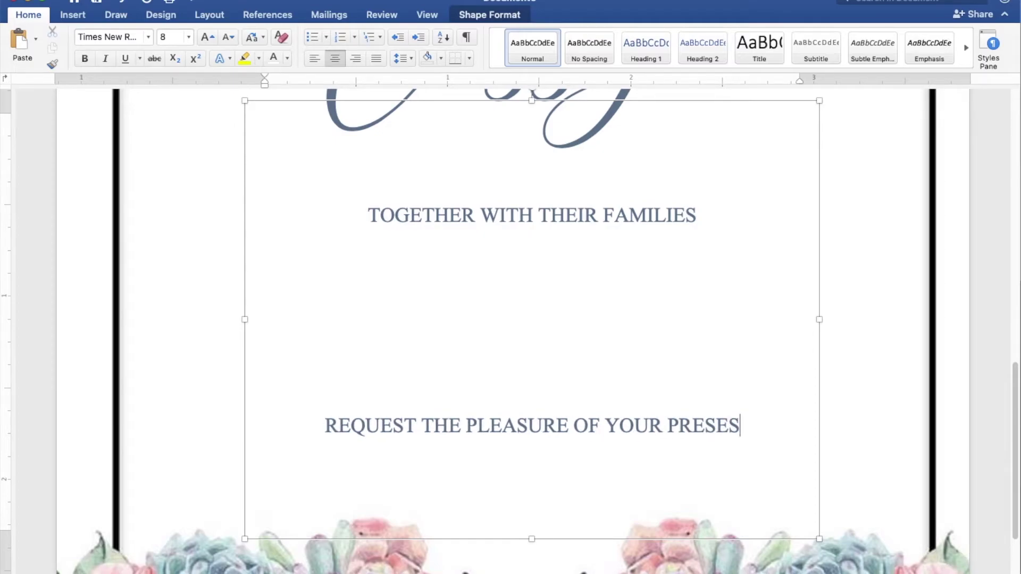
{"action": "key", "text": "BackSpace"}
{"action": "type", "text": "NCE"}
Add the line "AS THEY JOYFULLY UNITE IN MARRIAGE" directly below the request line
{"action": "key", "text": "Return"}
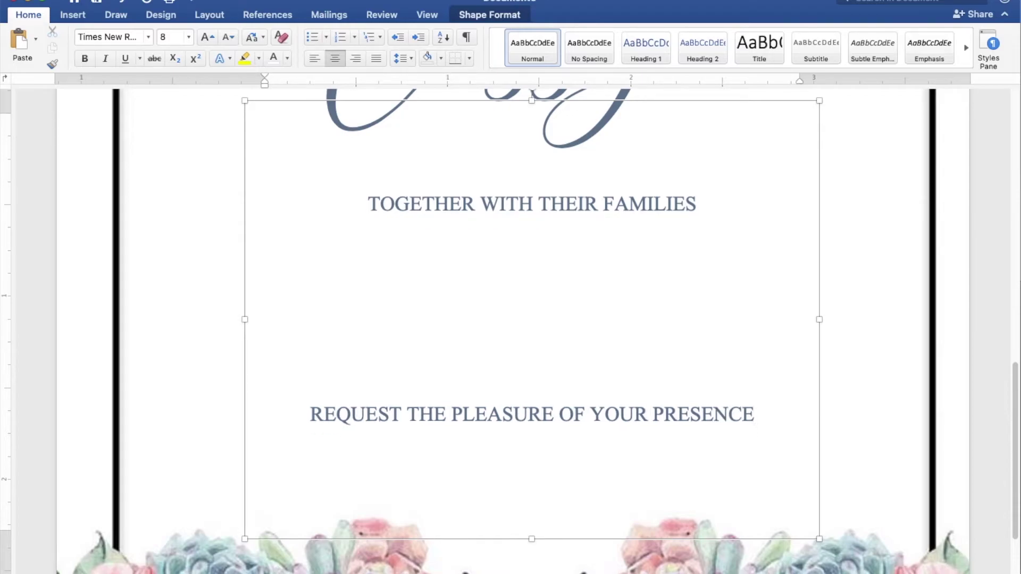
{"action": "type", "text": "AS THEY"}
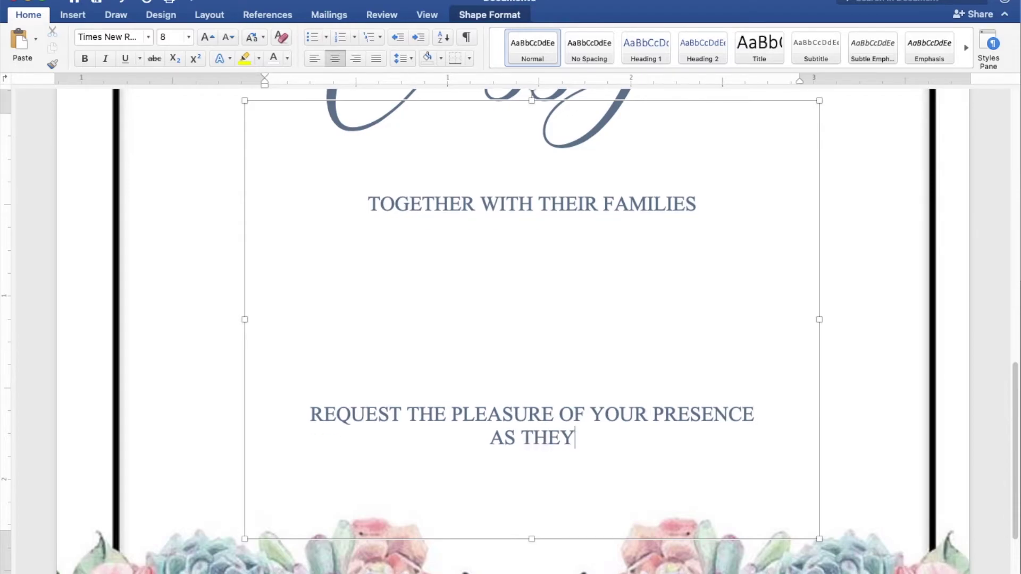
{"action": "type", "text": " JOYG"}
{"action": "key", "text": "BackSpace"}
{"action": "type", "text": "FULLY"}
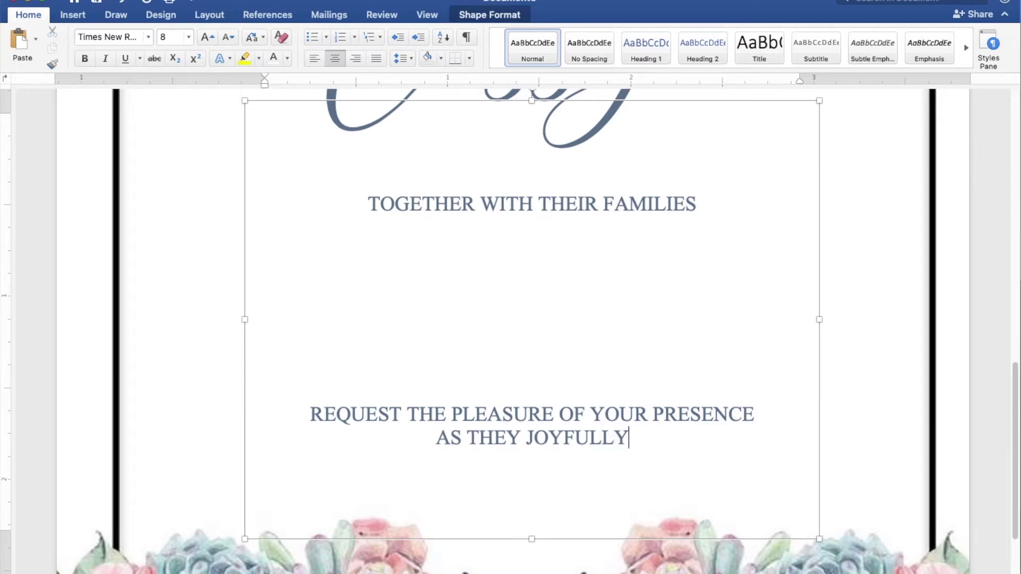
{"action": "type", "text": " UN"}
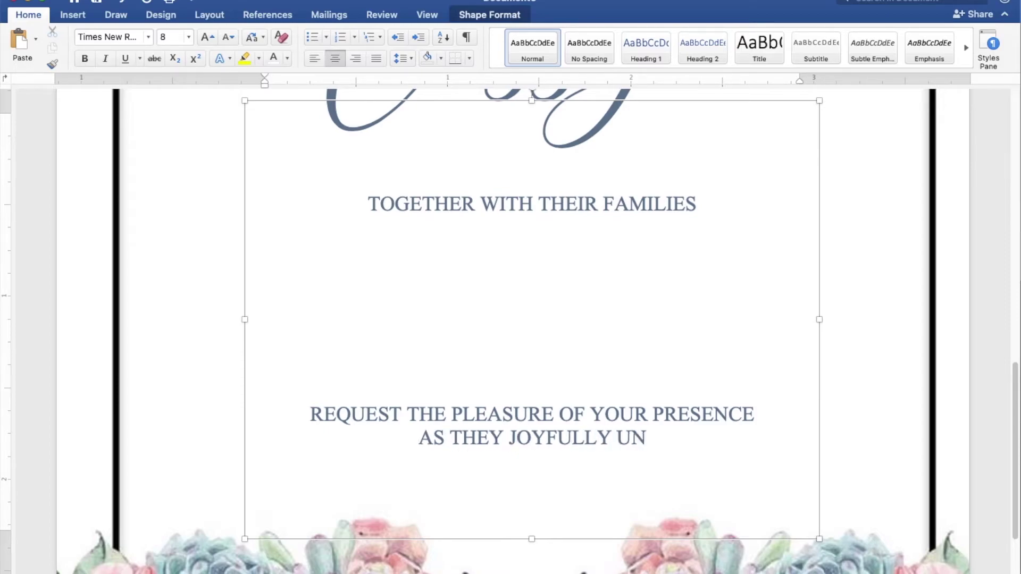
{"action": "type", "text": "ITE IN M"}
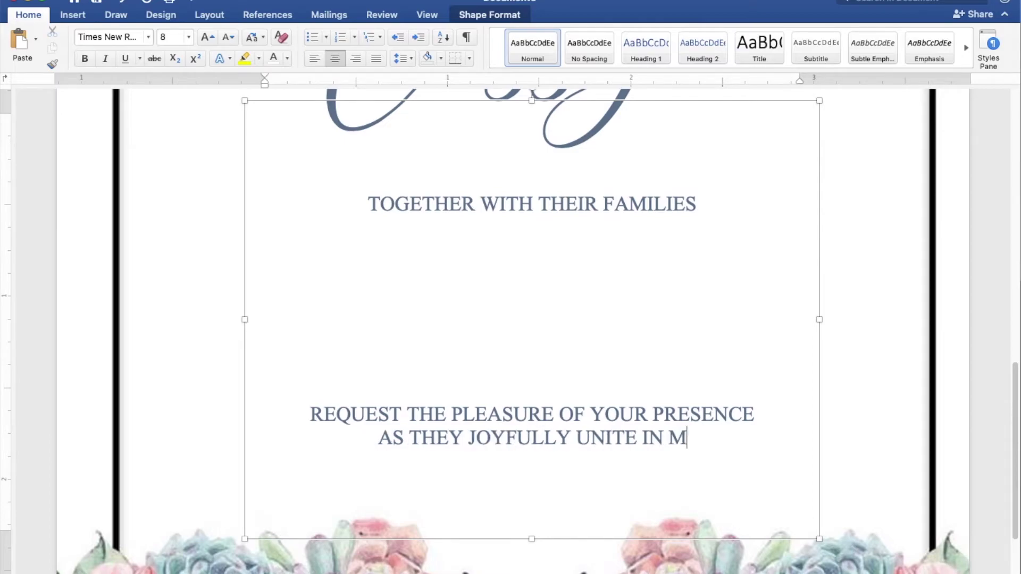
{"action": "type", "text": "ARRIAGE"}
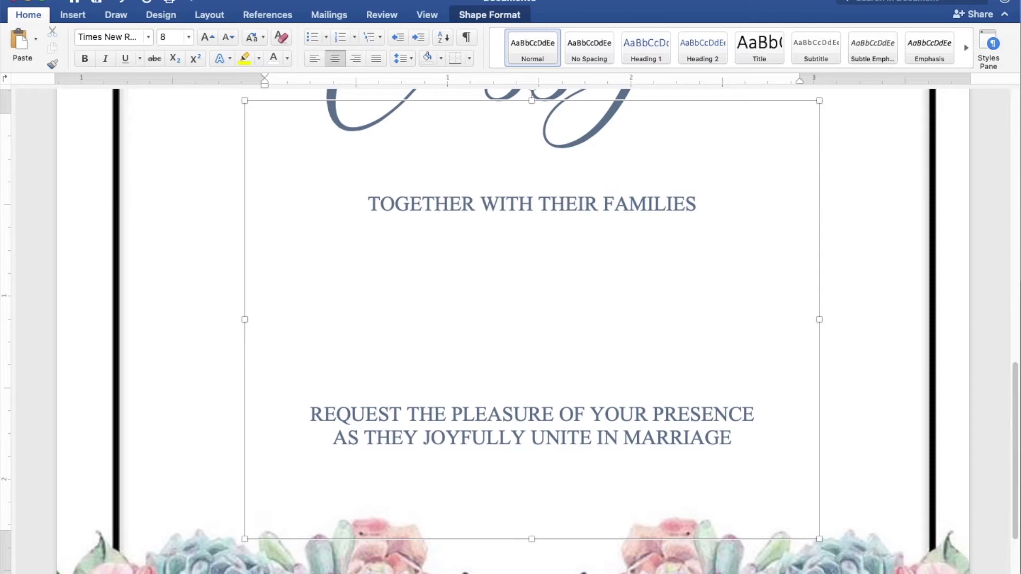
Leave two blank lines below the marriage line and add "SUNDAY" and "DECEMBER 19, 2021" on separate lines
{"action": "key", "text": "Return"}
{"action": "key", "text": "Return"}
{"action": "key", "text": "Return"}
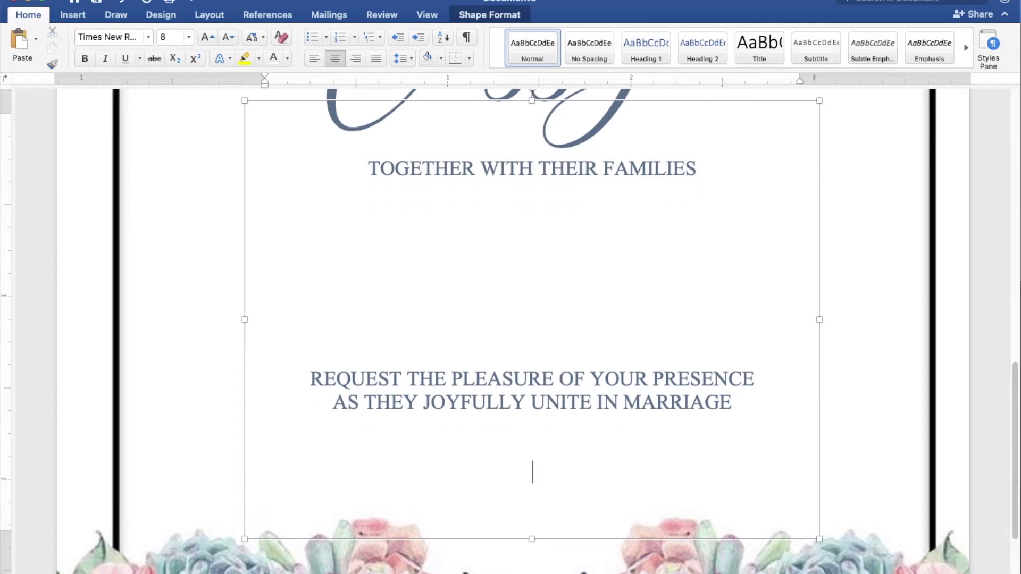
{"action": "type", "text": "SUNDAY"}
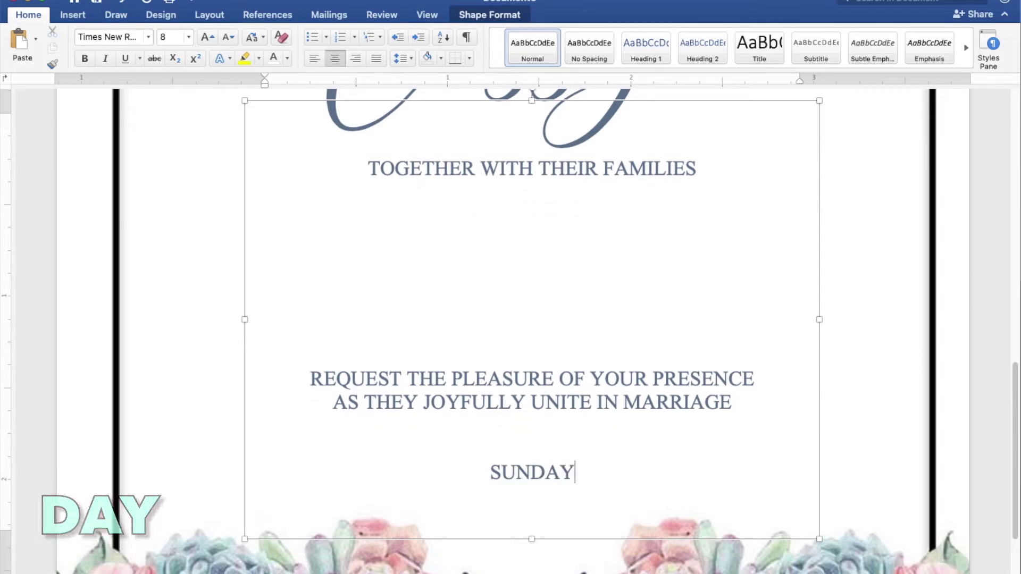
{"action": "key", "text": "Return"}
{"action": "type", "text": "DECEMBER "}
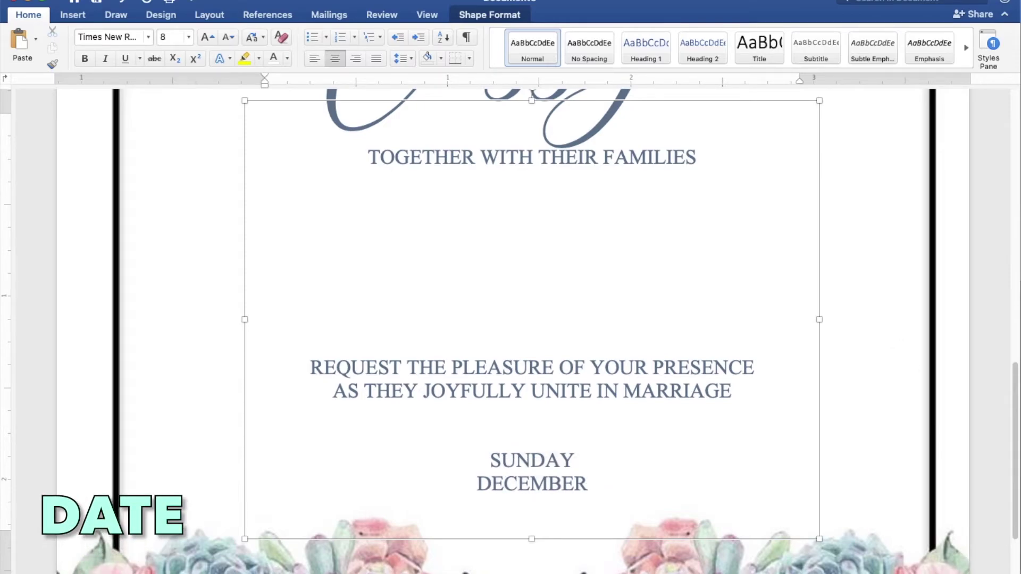
{"action": "type", "text": "1"}
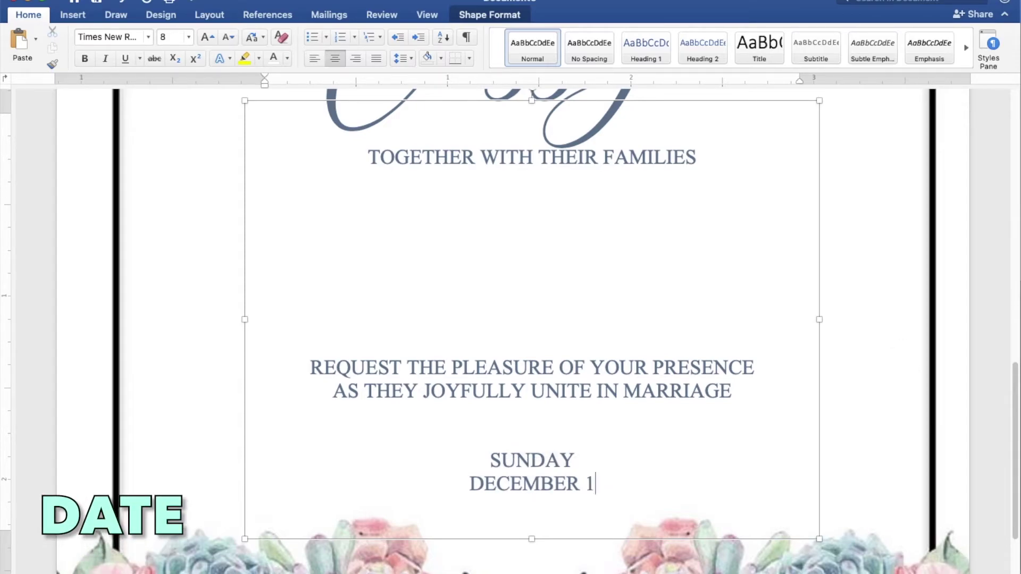
{"action": "type", "text": "9, 2021"}
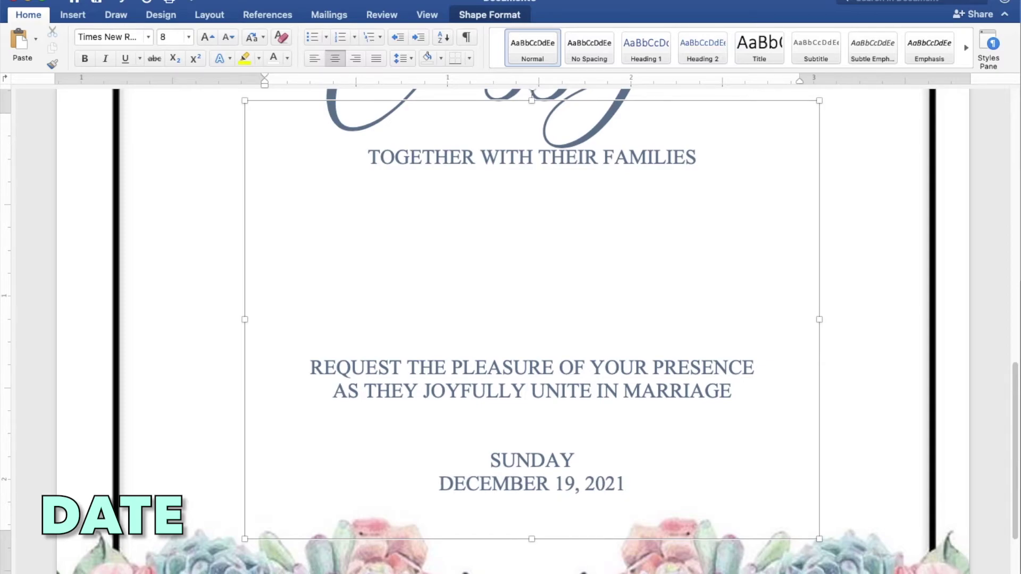
Add the ceremony time "TEN O'CLOCK IN THE MORNING" on a new line below the date
{"action": "key", "text": "Return"}
{"action": "type", "text": "TEN O"}
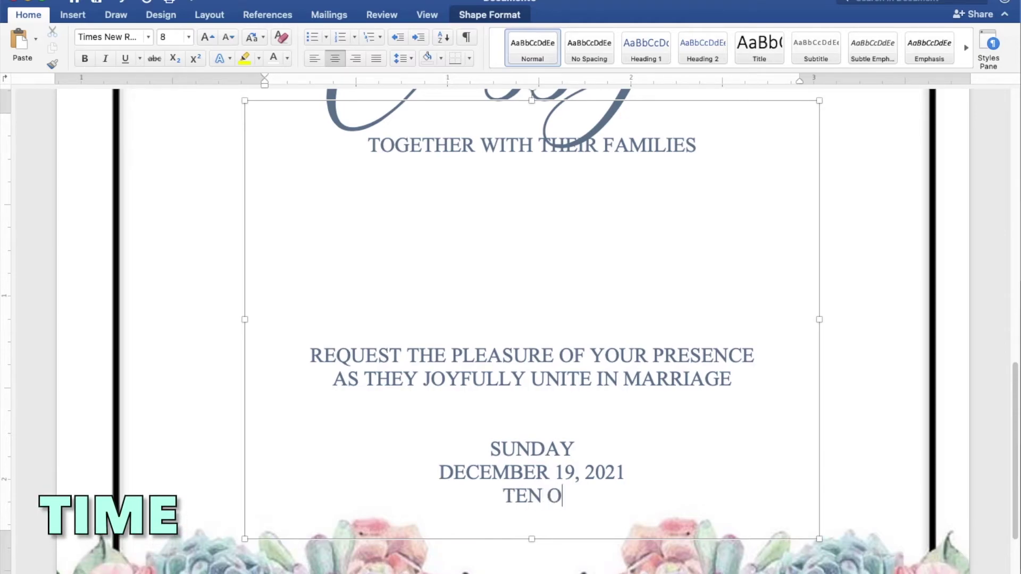
{"action": "type", "text": "'CLOC"}
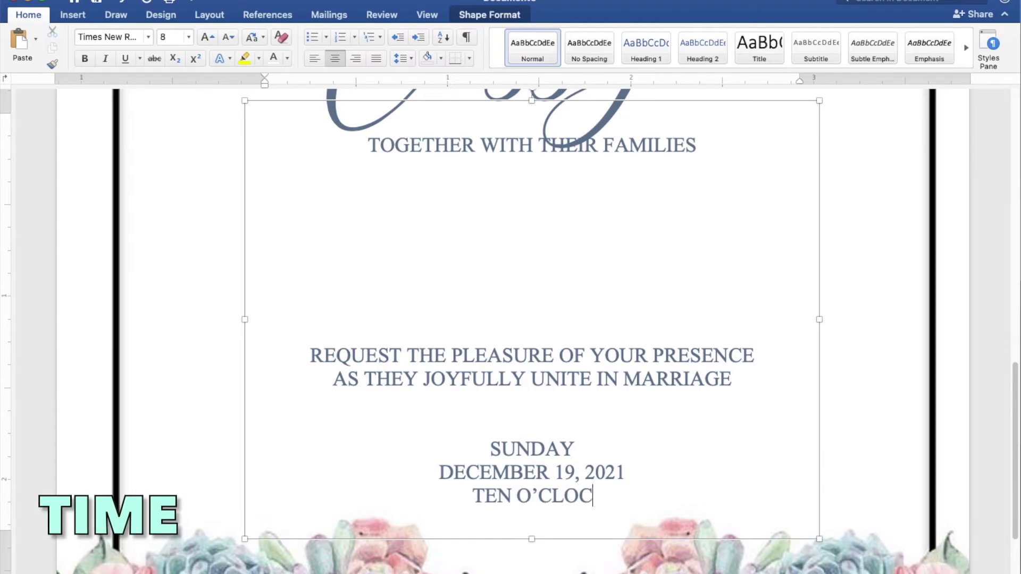
{"action": "type", "text": "K IN THE MORNING"}
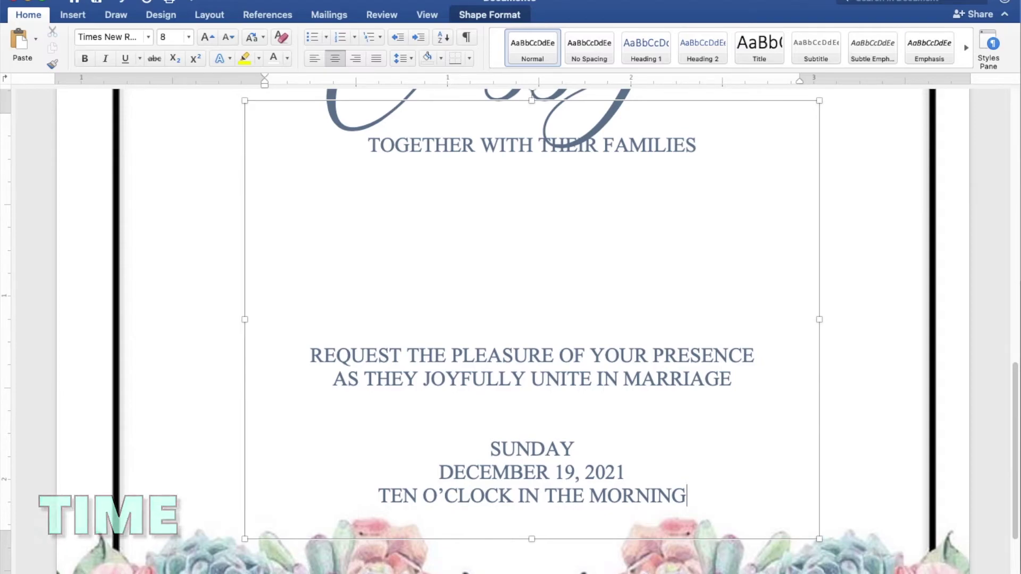
Add the church name "ST. THOMAS AQUINAS PARISH CHURCH" on a new line below the time
{"action": "key", "text": "Return"}
{"action": "type", "text": "ST."}
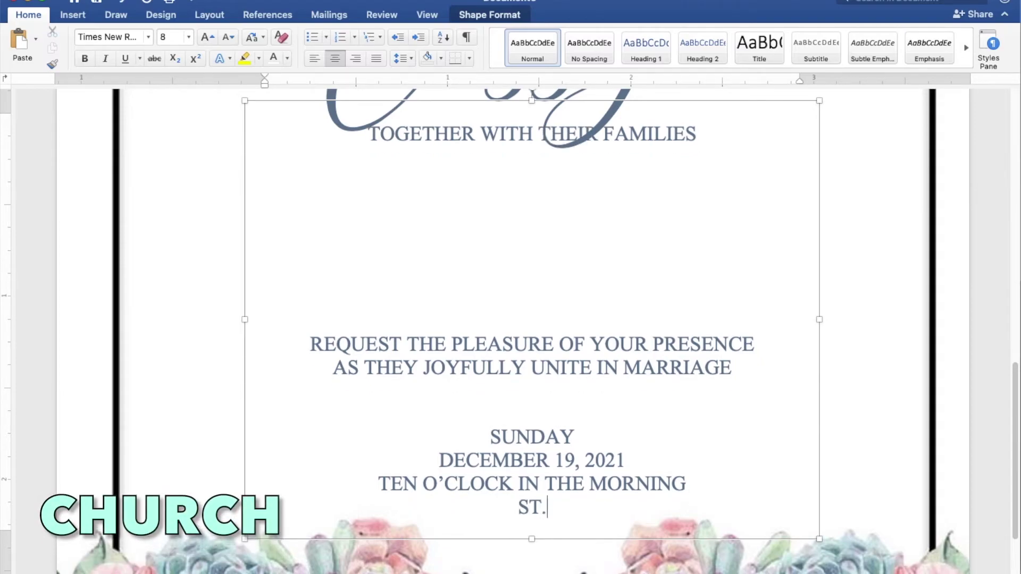
{"action": "type", "text": " THOMAS A"}
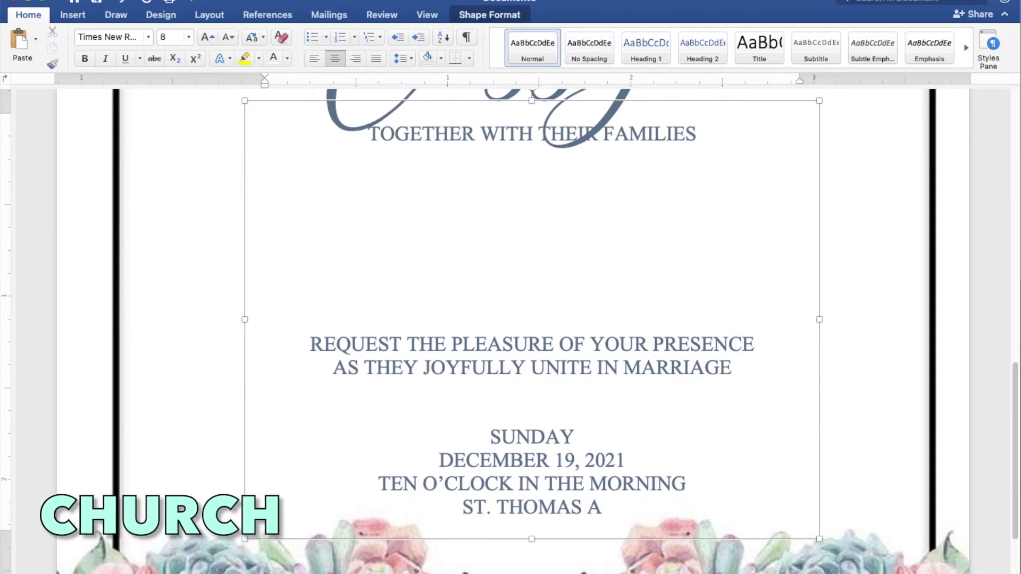
{"action": "type", "text": "QUINAS PARISH CHURCH"}
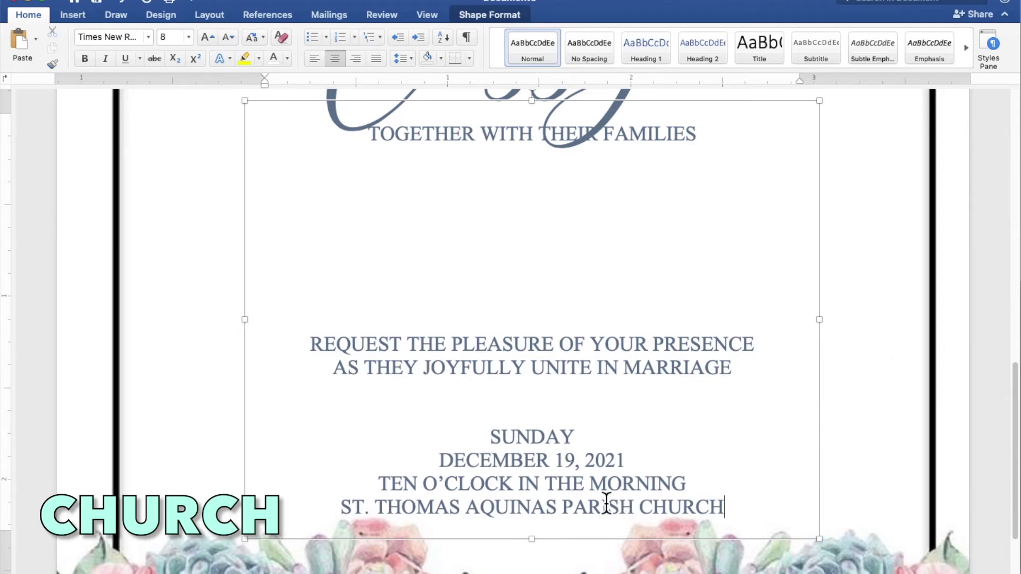
Extend the text box downward and add the location line "MANGALDAN PANGASINAN" below the church name
{"action": "left_click_drag", "start_coordinate": [543, 552], "coordinate": [548, 573]}
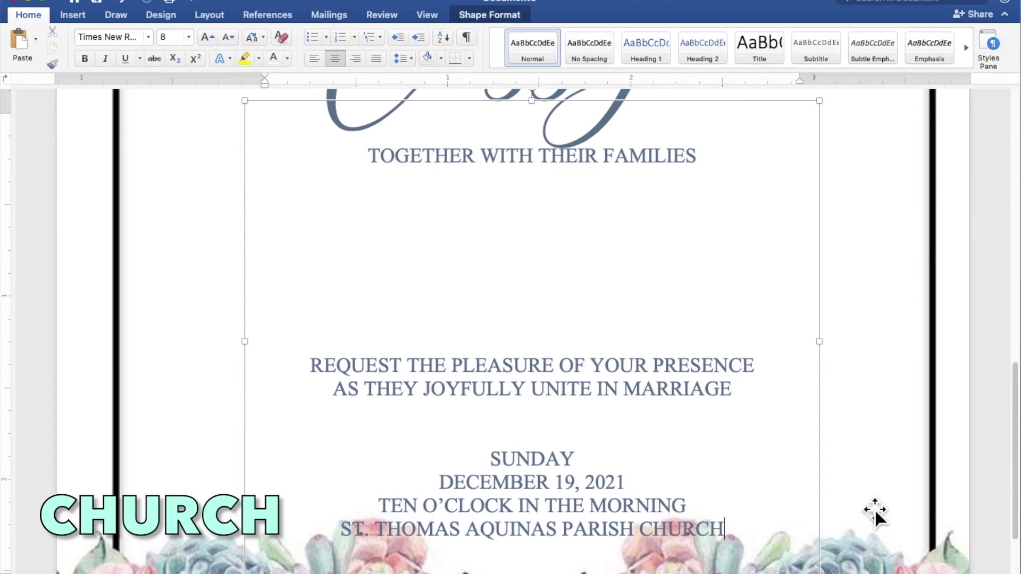
{"action": "key", "text": "Return"}
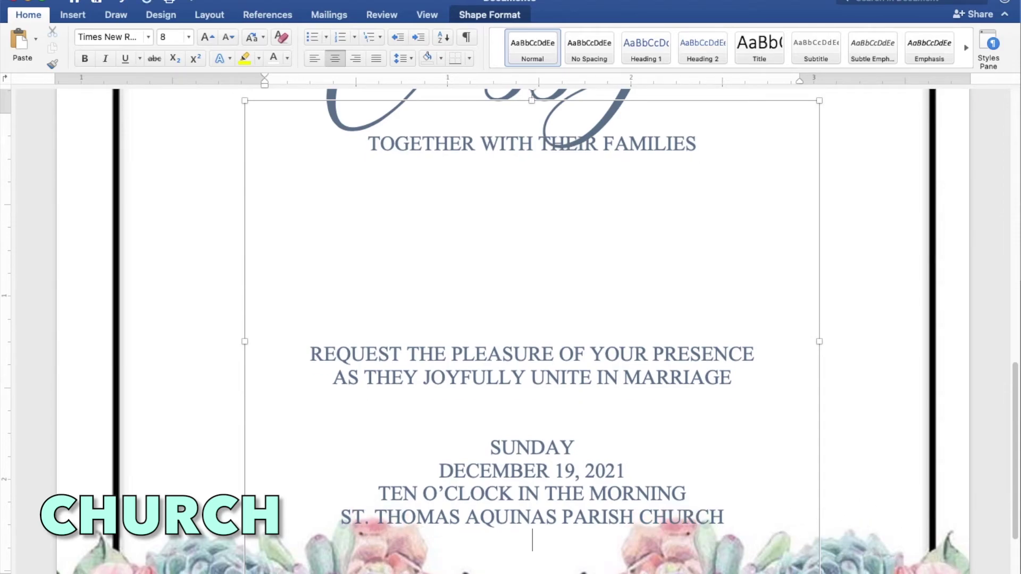
{"action": "type", "text": "MANGAL"}
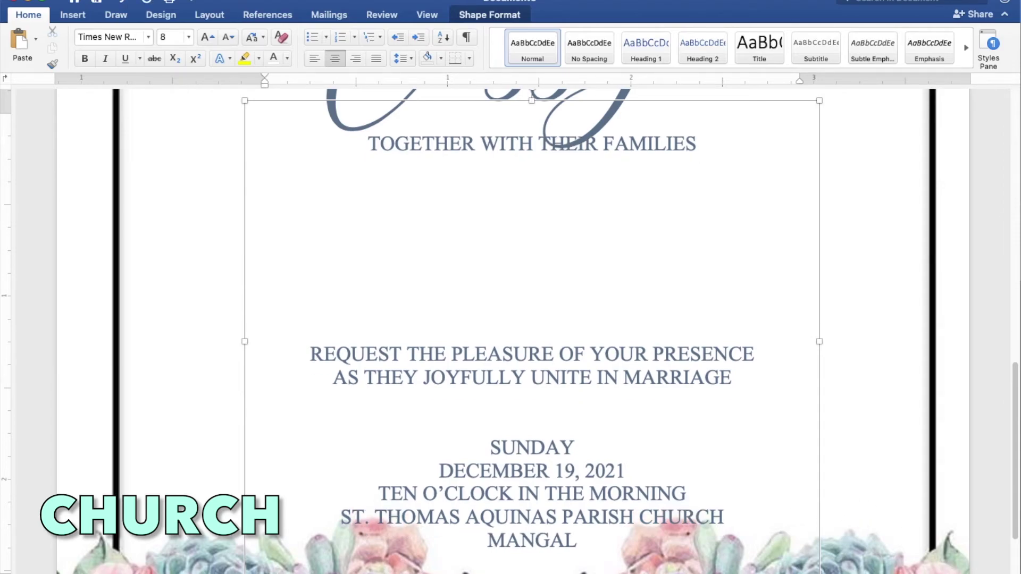
{"action": "type", "text": "DAN PAN"}
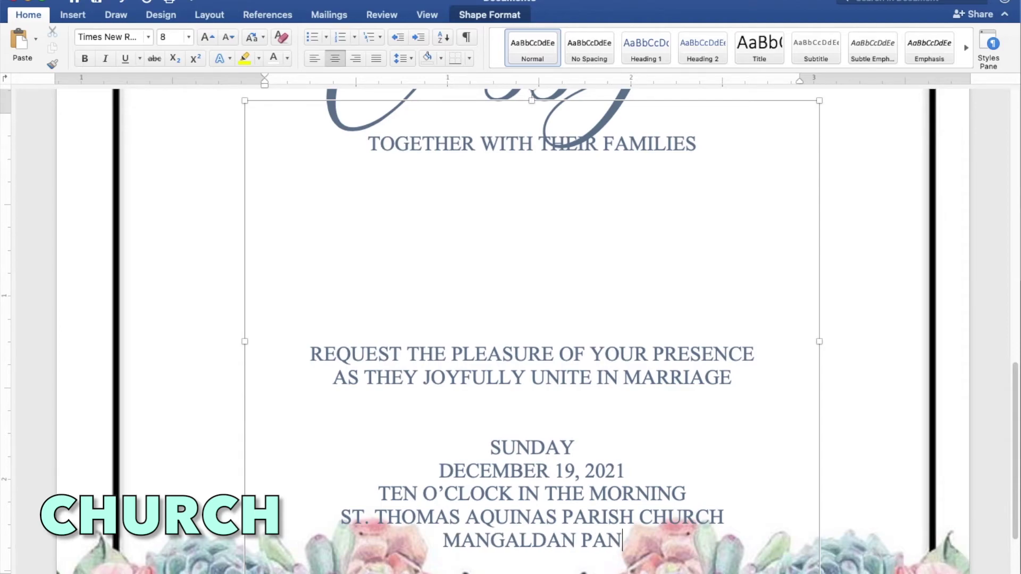
{"action": "type", "text": "GASINAN"}
Leave a blank line below the location line, move the text box up clear of the bottom flowers and add "RECEPTION TO FOLLOW"
{"action": "key", "text": "Return"}
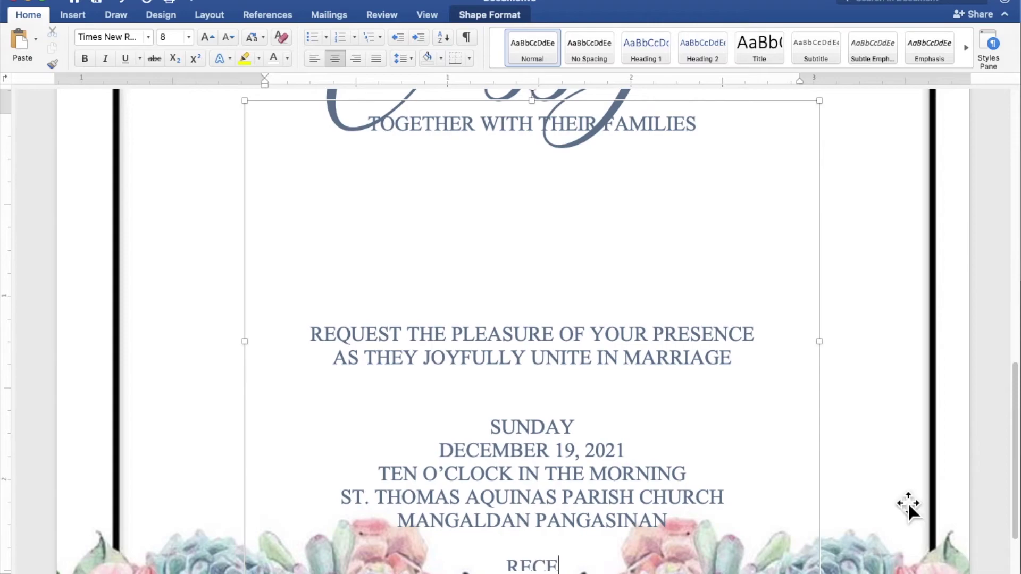
{"action": "scroll", "coordinate": [908, 502], "scroll_direction": "down", "scroll_amount": 2}
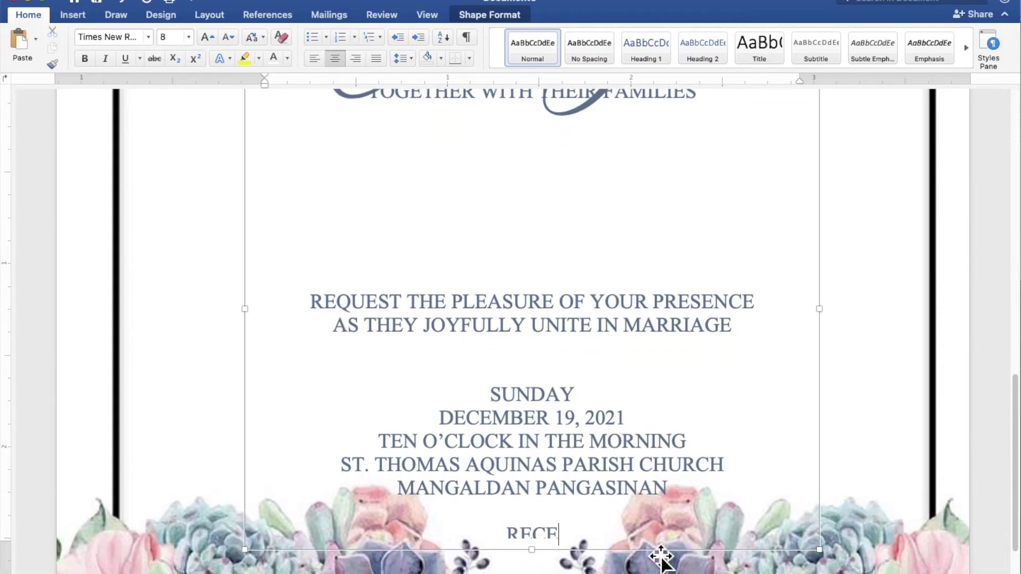
{"action": "left_click_drag", "start_coordinate": [544, 560], "coordinate": [544, 571]}
{"action": "left_click_drag", "start_coordinate": [560, 500], "coordinate": [566, 399]}
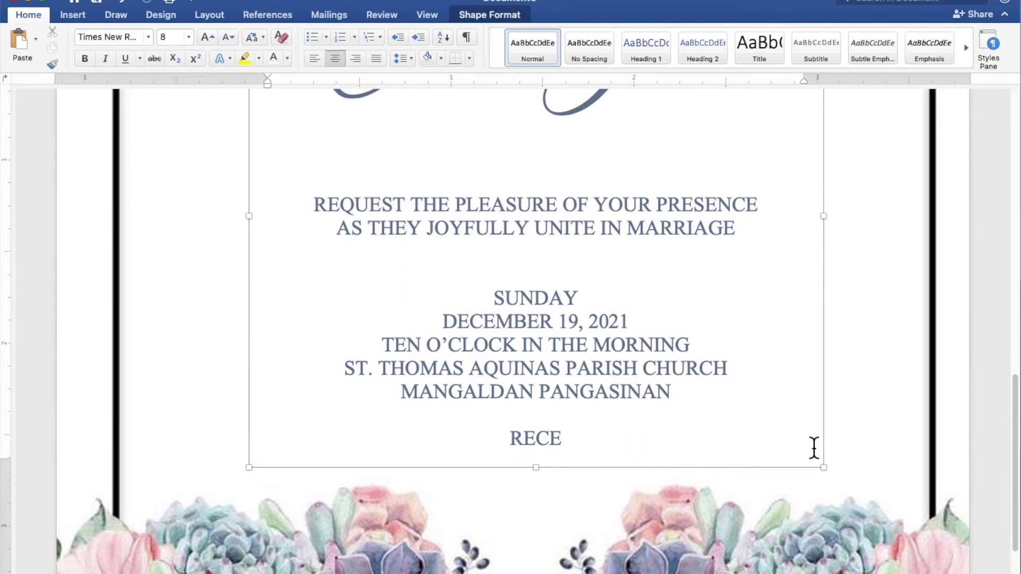
{"action": "type", "text": "PTION "}
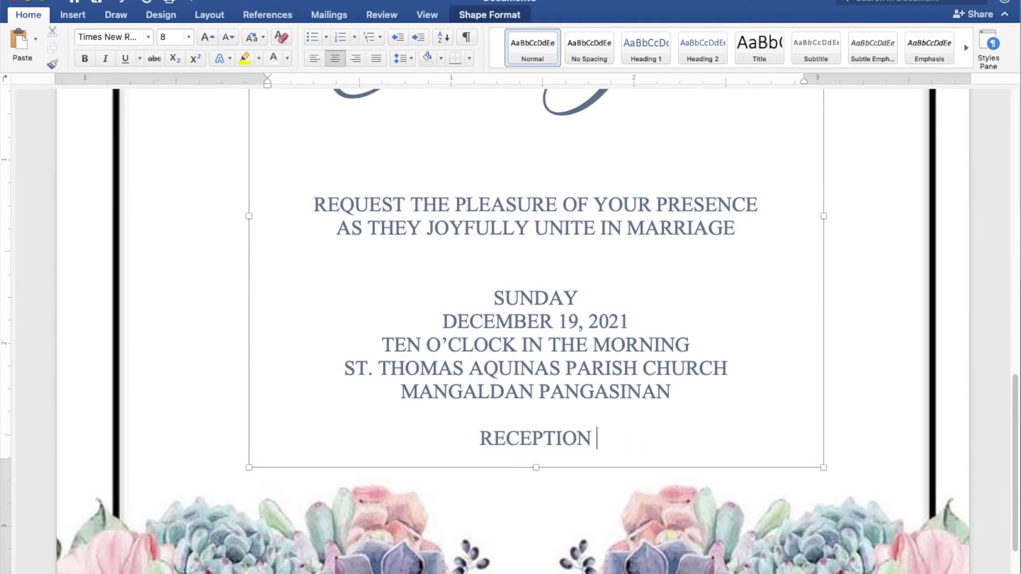
{"action": "type", "text": "TO FOLLOW"}
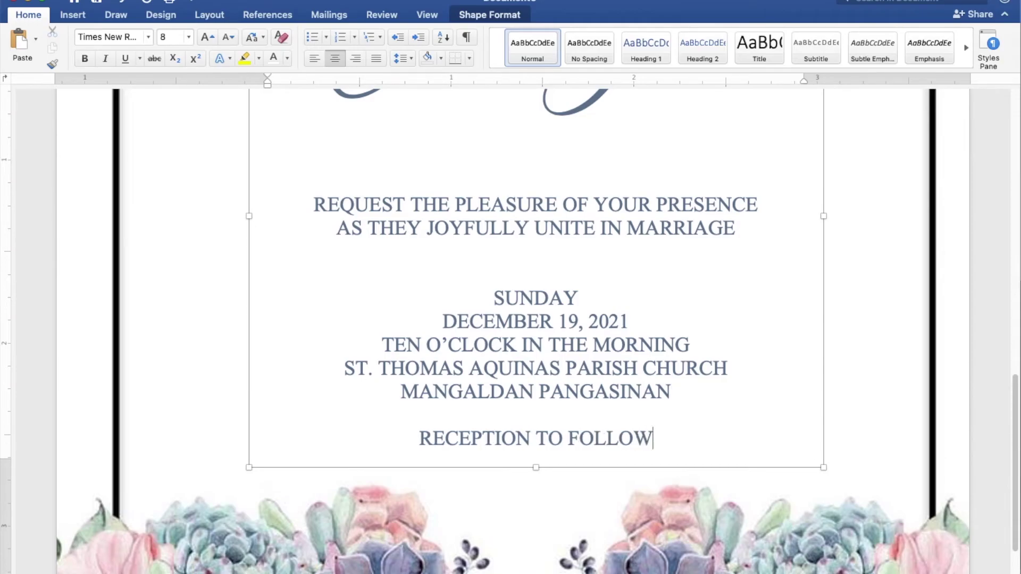
Insert six blank lines between "TOGETHER WITH THEIR FAMILIES" and "REQUEST THE PLEASURE OF YOUR PRESENCE" to make room for the couple's names
{"action": "scroll", "coordinate": [807, 447], "scroll_direction": "down", "scroll_amount": 5}
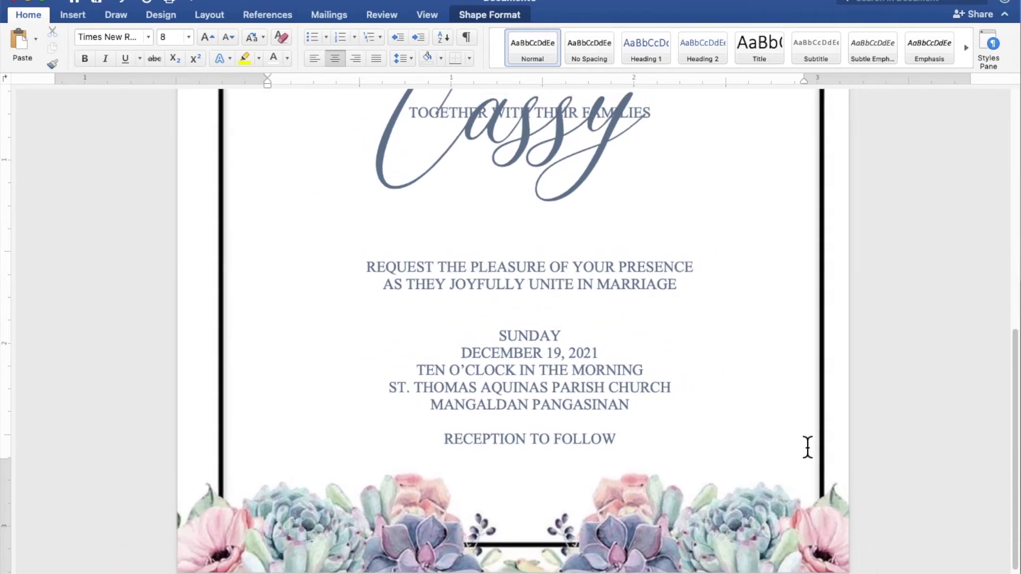
{"action": "scroll", "coordinate": [807, 447], "scroll_direction": "down", "scroll_amount": 5}
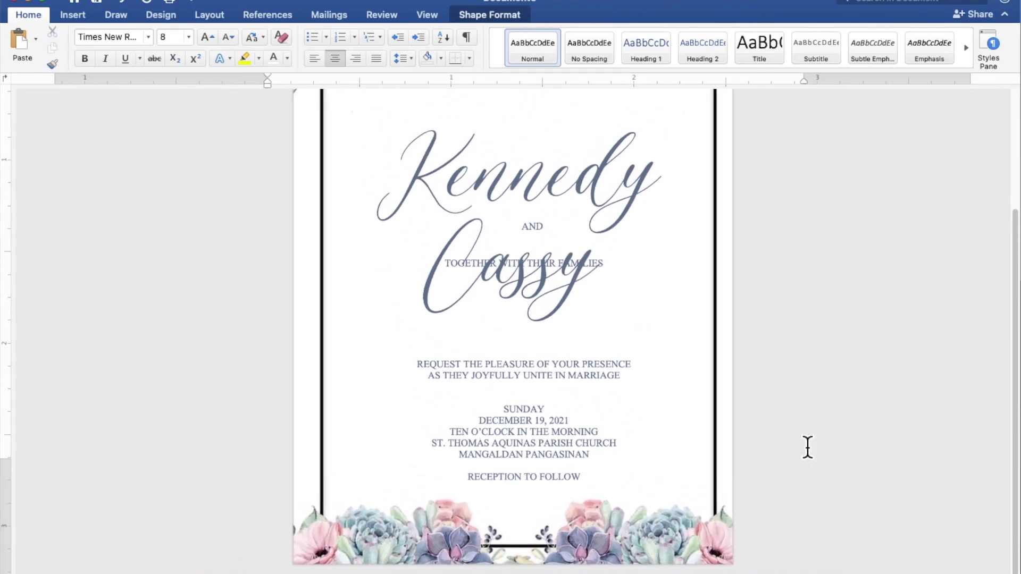
{"action": "scroll", "coordinate": [807, 447], "scroll_direction": "down", "scroll_amount": 5}
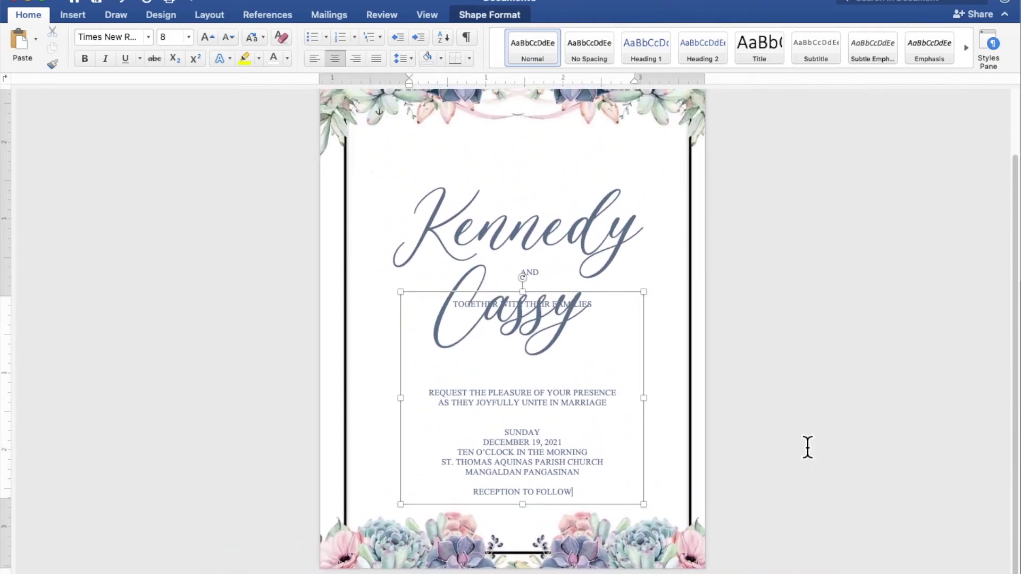
{"action": "scroll", "coordinate": [807, 446], "scroll_direction": "down", "scroll_amount": 5}
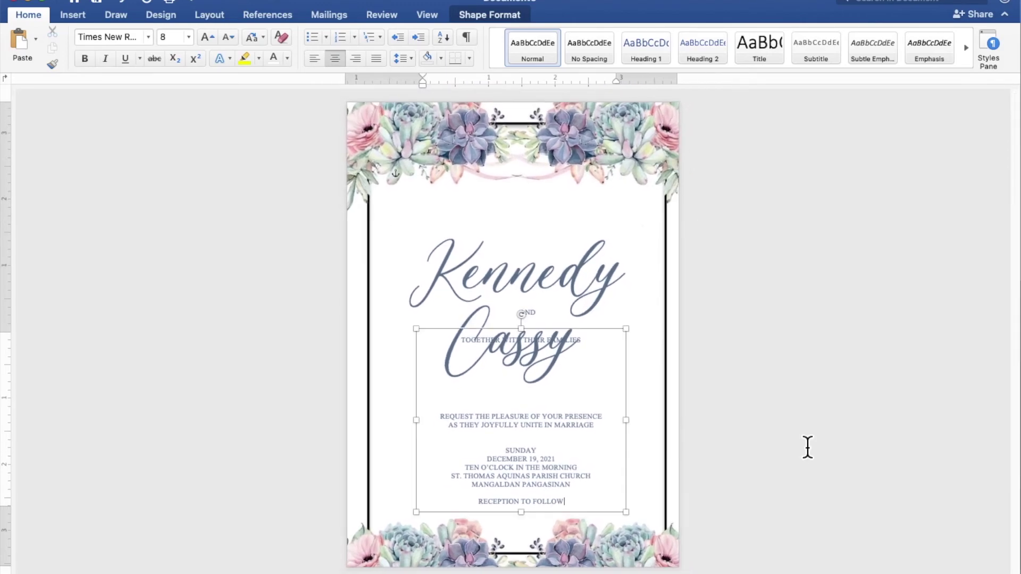
{"action": "left_click", "coordinate": [617, 401]}
{"action": "key", "text": "Return"}
{"action": "key", "text": "Return"}
{"action": "key", "text": "Return"}
{"action": "key", "text": "Return"}
{"action": "key", "text": "Return"}
{"action": "key", "text": "Return"}
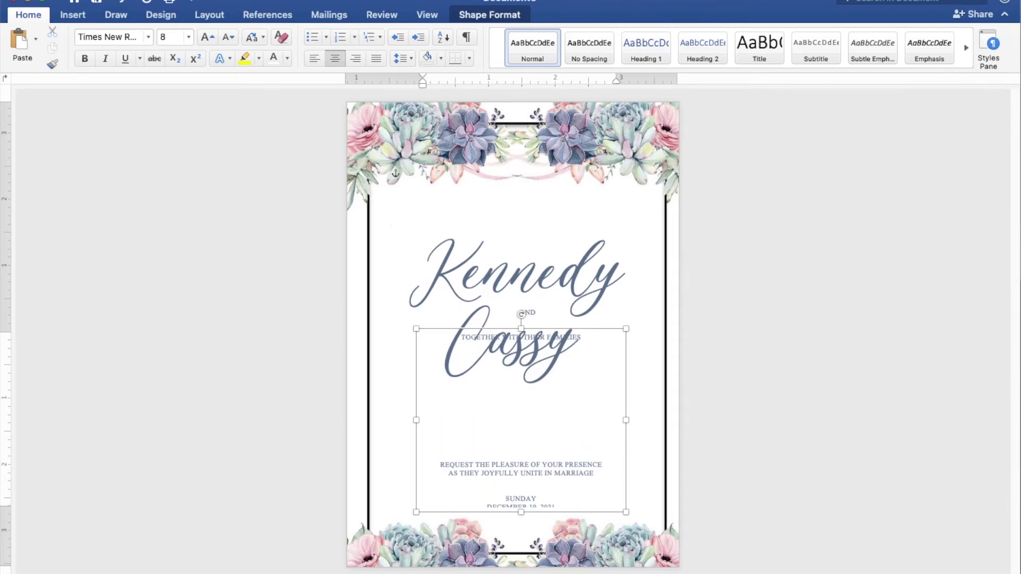
Extend the text box upward past the couple's names and add blank lines until the families line clears them above and the request line below
{"action": "left_click_drag", "start_coordinate": [533, 342], "coordinate": [528, 207]}
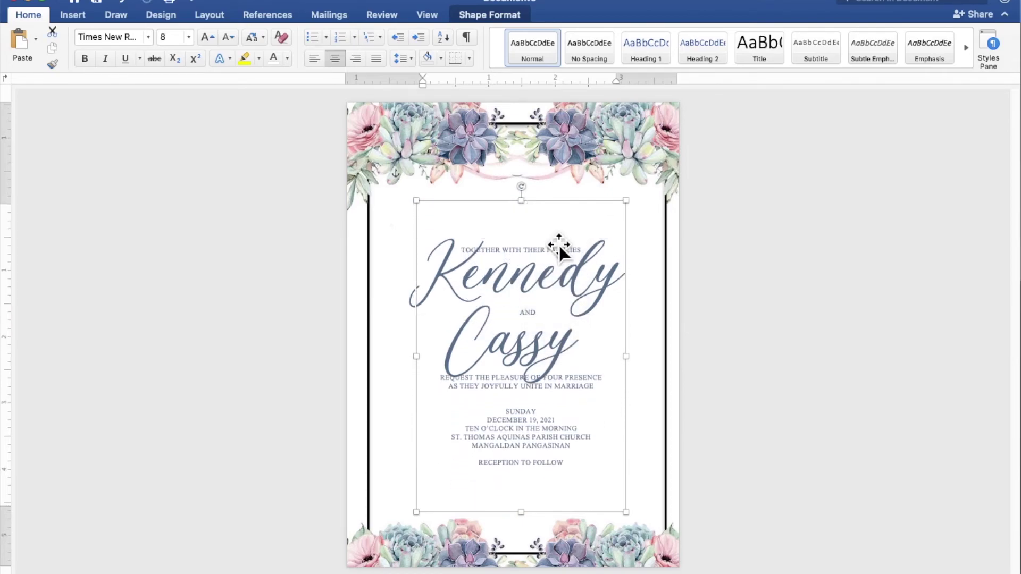
{"action": "left_click", "coordinate": [617, 371]}
{"action": "key", "text": "Return"}
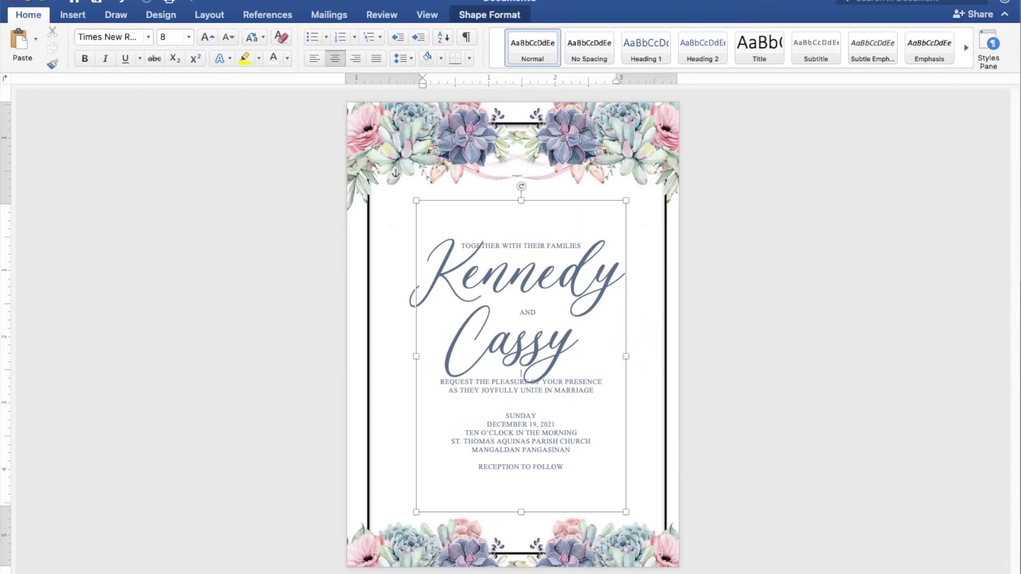
{"action": "key", "text": "Return"}
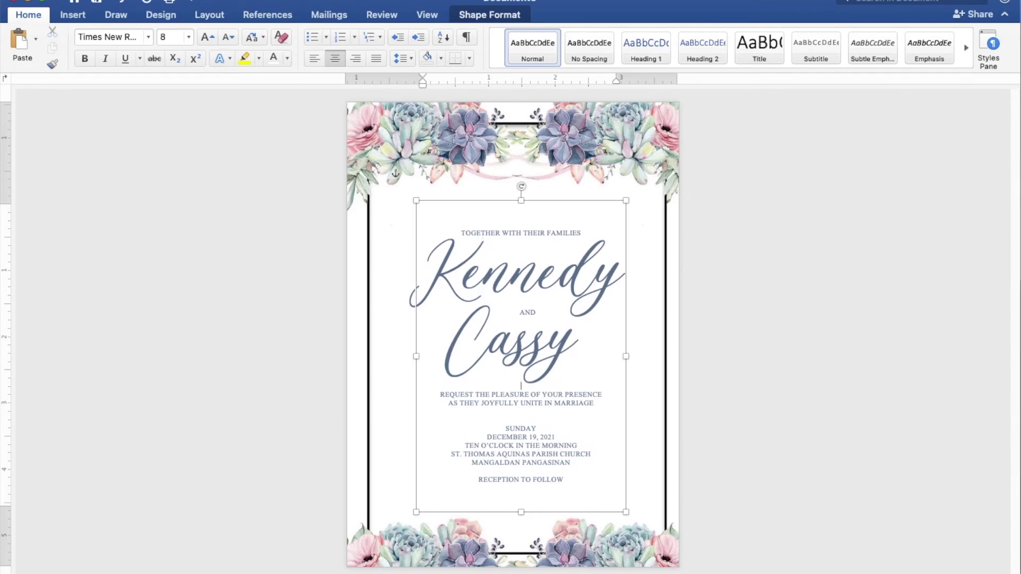
{"action": "key", "text": "Return"}
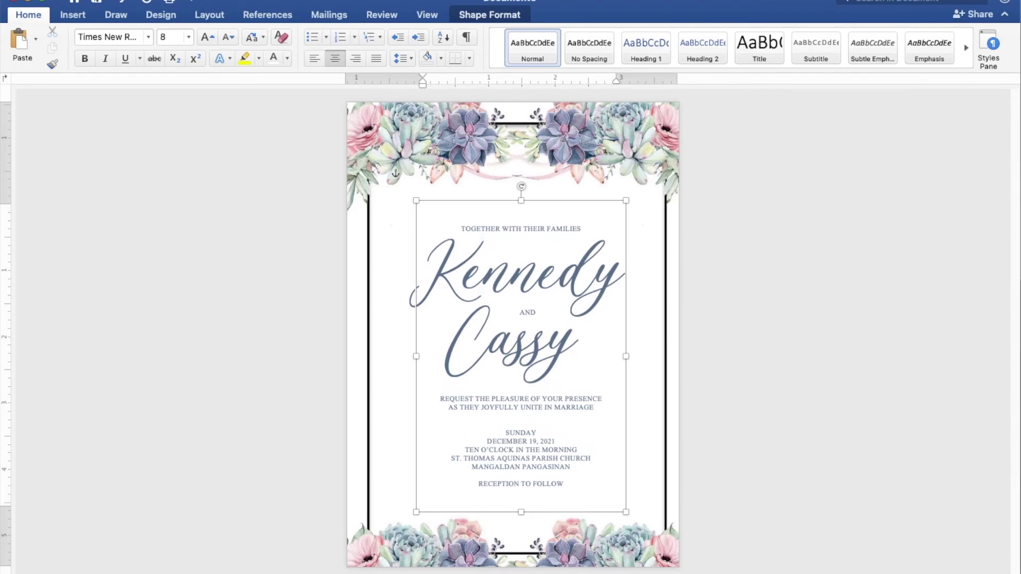
{"action": "key", "text": "Return"}
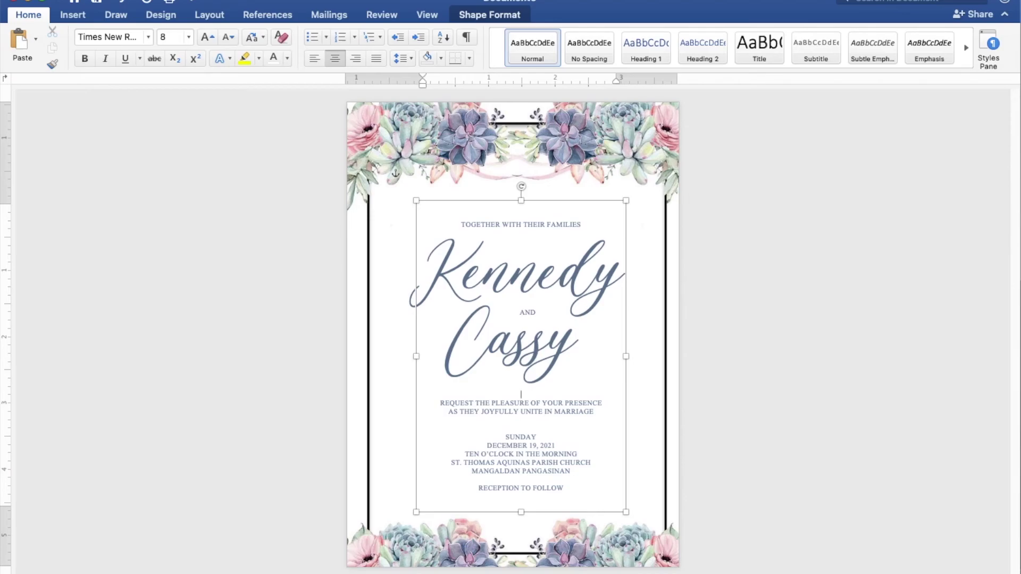
{"action": "key", "text": "Return"}
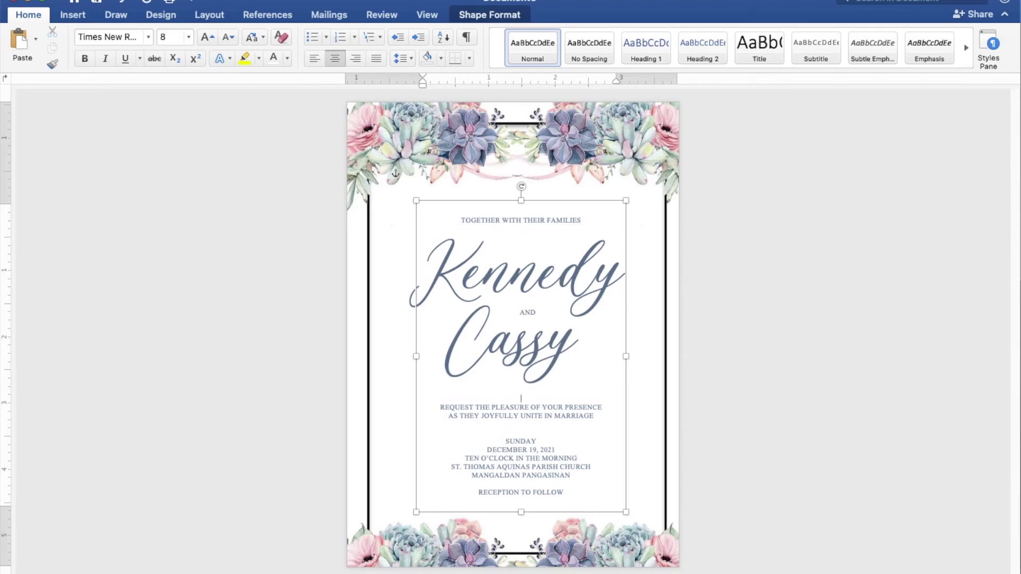
Nudge the wording text box up slightly between the flower borders and deselect it
{"action": "left_click", "coordinate": [601, 518]}
{"action": "key", "text": "Up"}
{"action": "key", "text": "Up"}
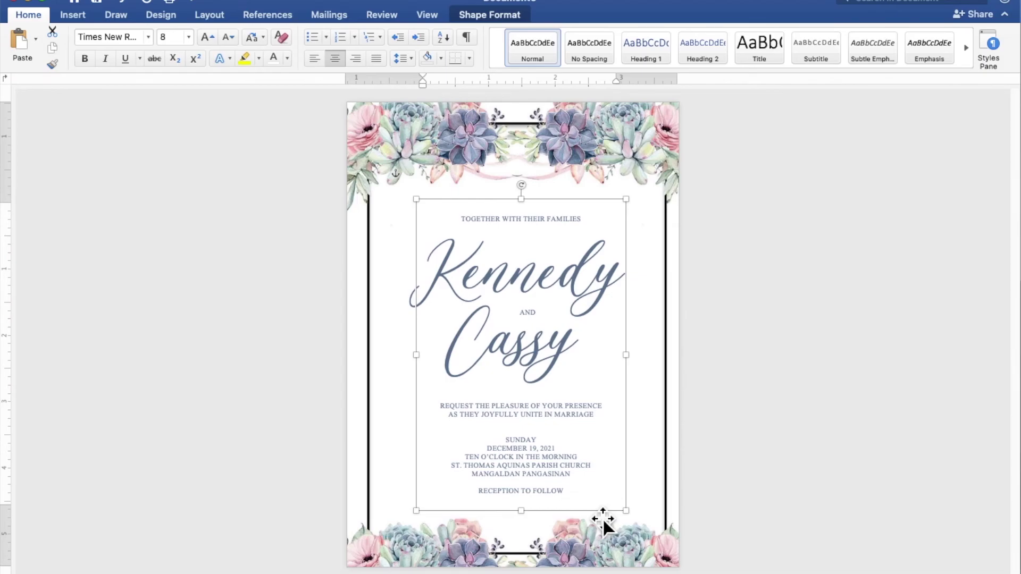
{"action": "left_click", "coordinate": [885, 475]}
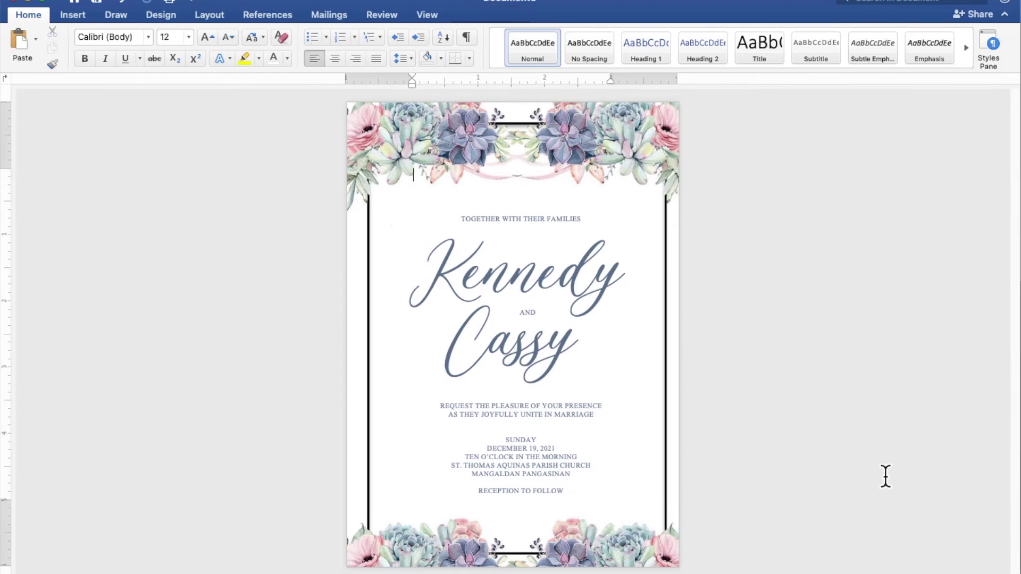